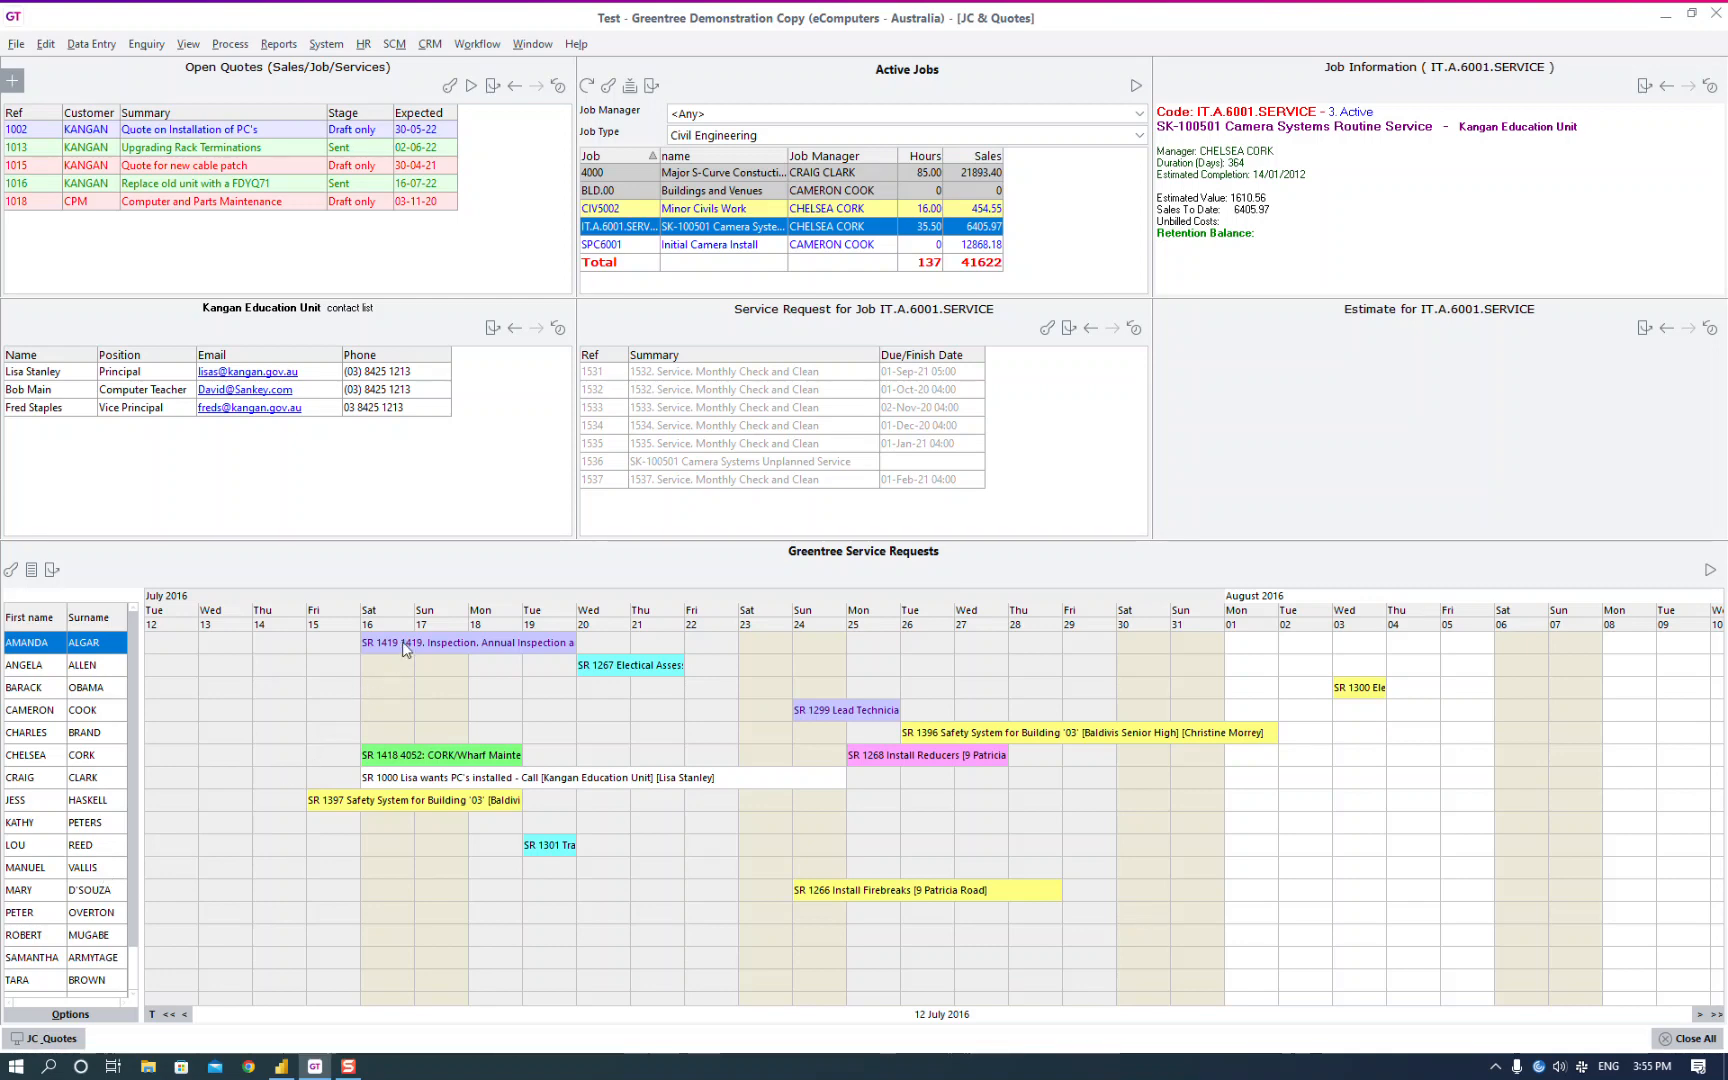
Step: Open service request 1300 from the planner to view its details, and close the form
mouse_move(405, 650)
double_click(1352, 688)
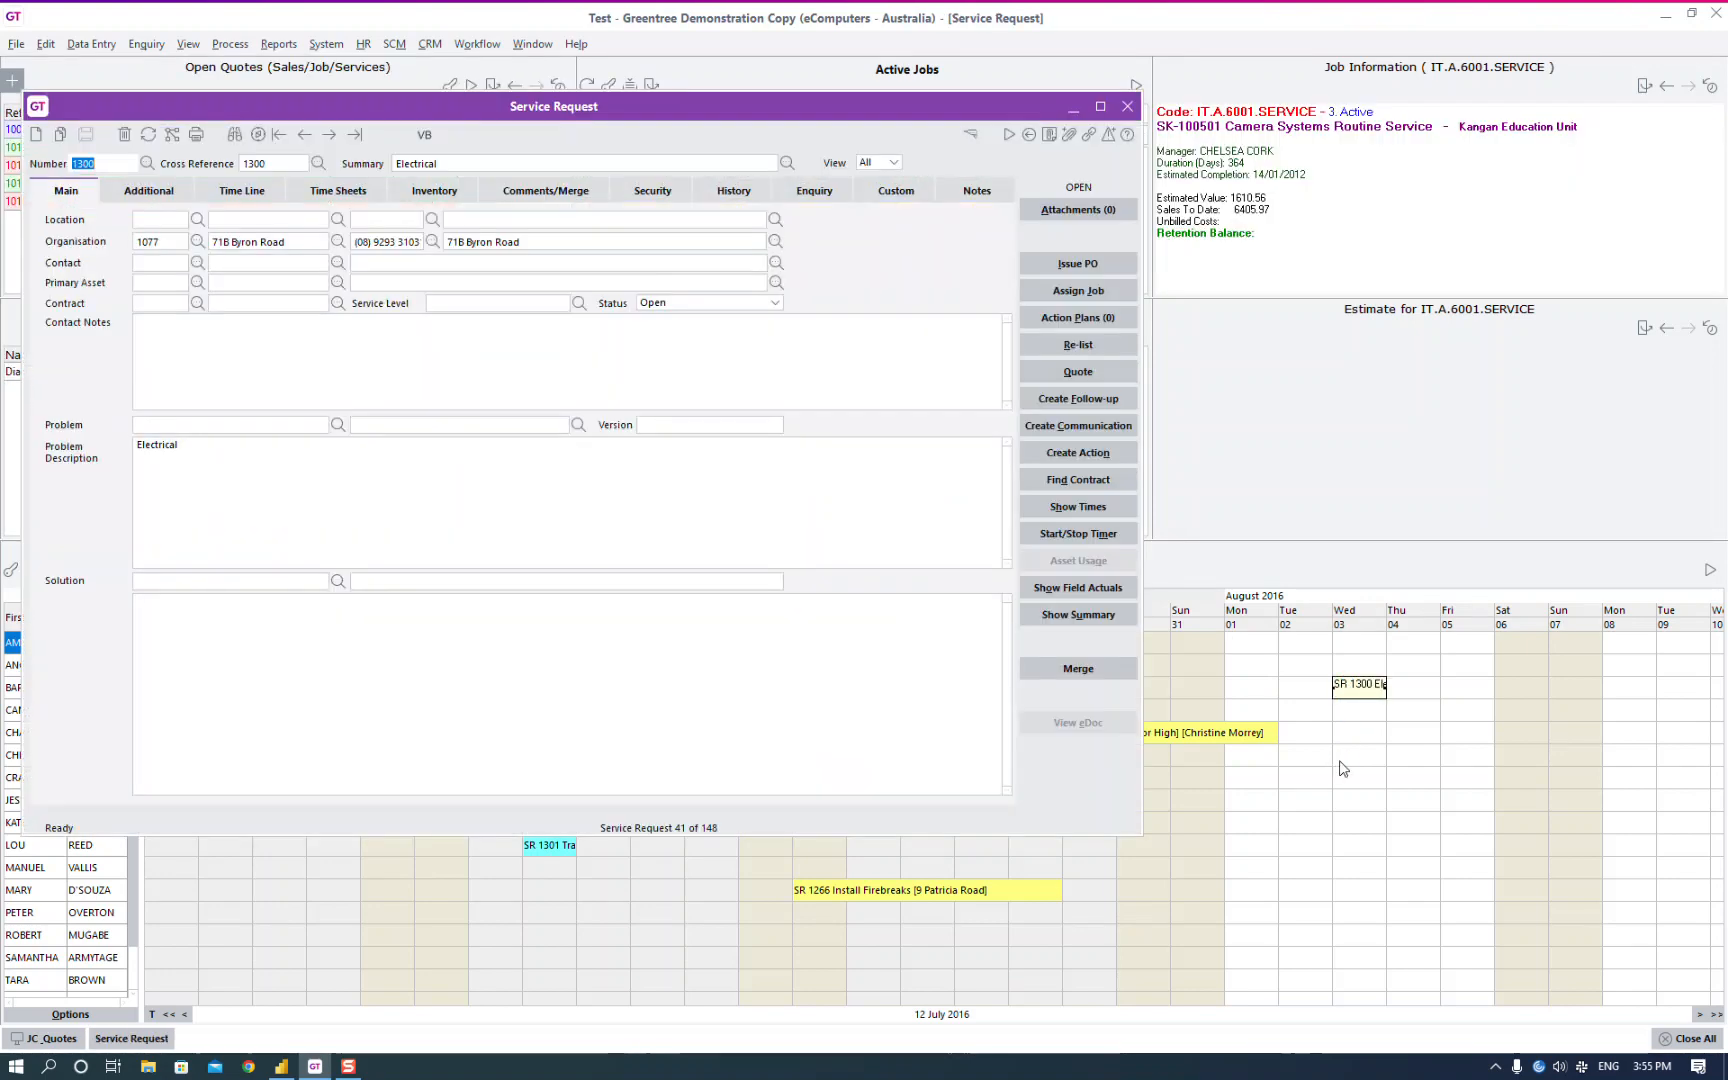
click(1127, 106)
Step: Shorten service request 1396 to end on 31 July and move service request 1300 to 1 August in the planner
click(1260, 735)
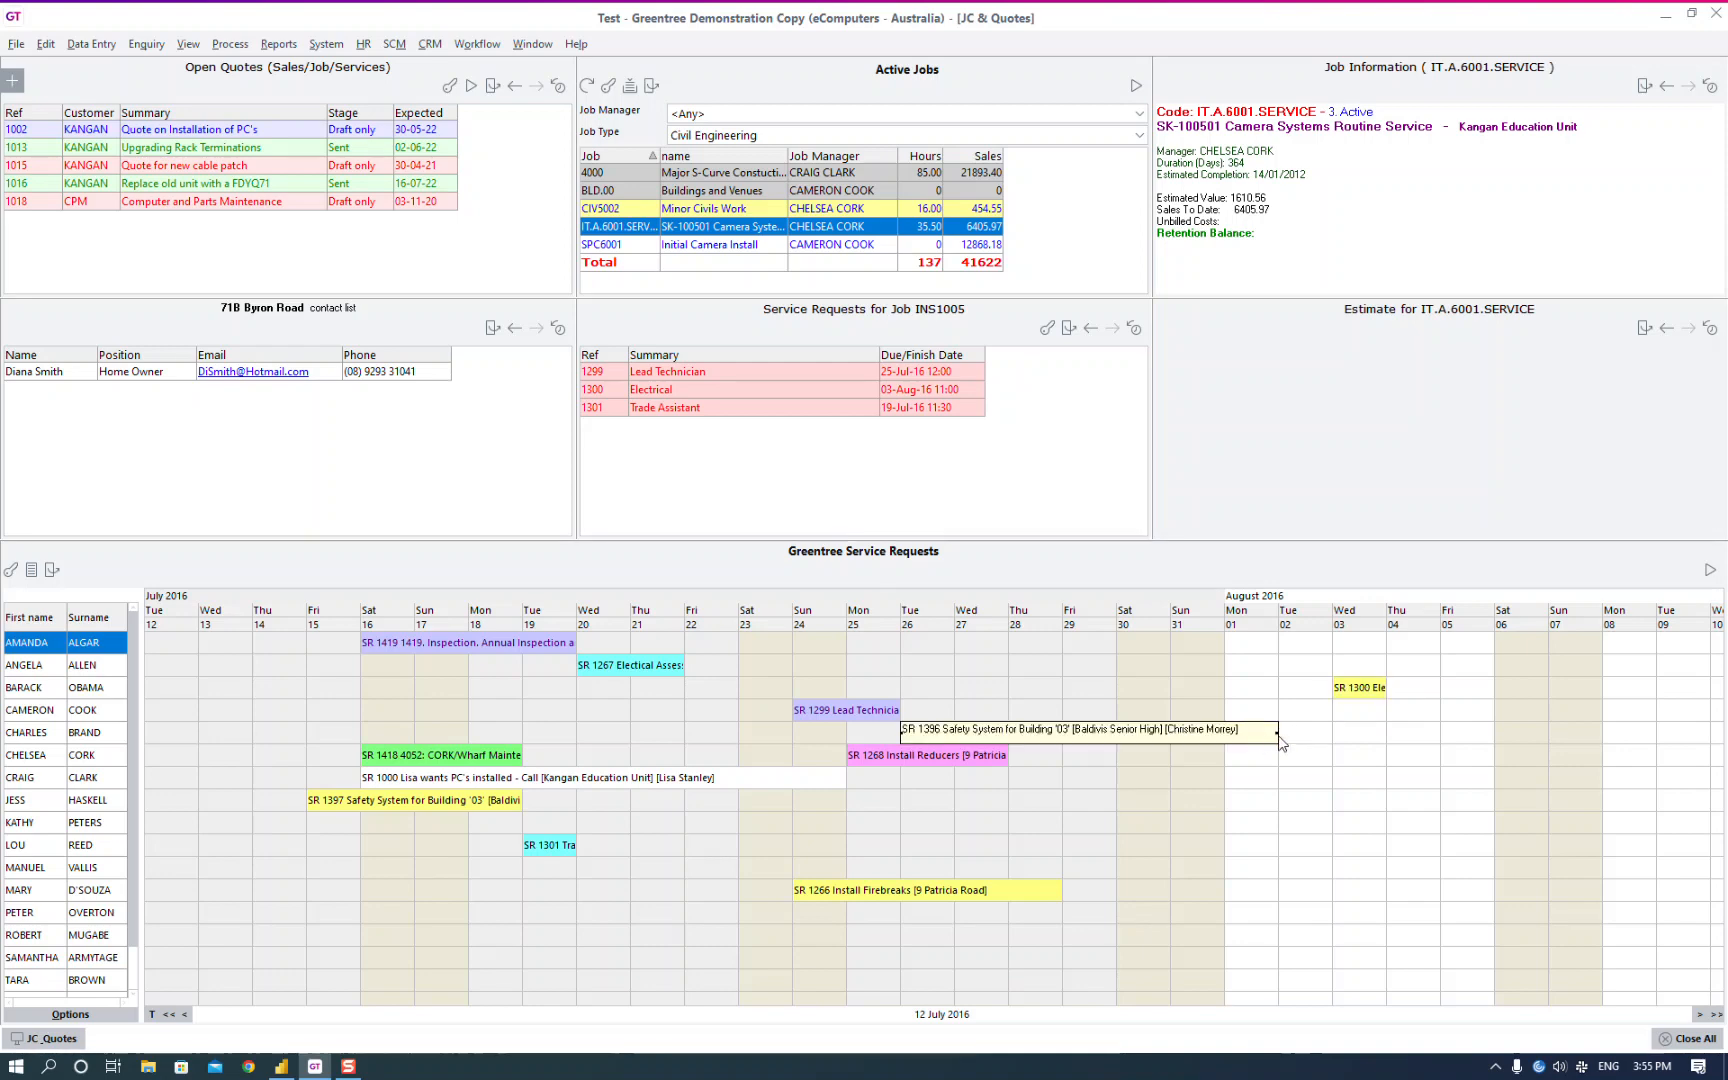
drag(1277, 733, 1224, 740)
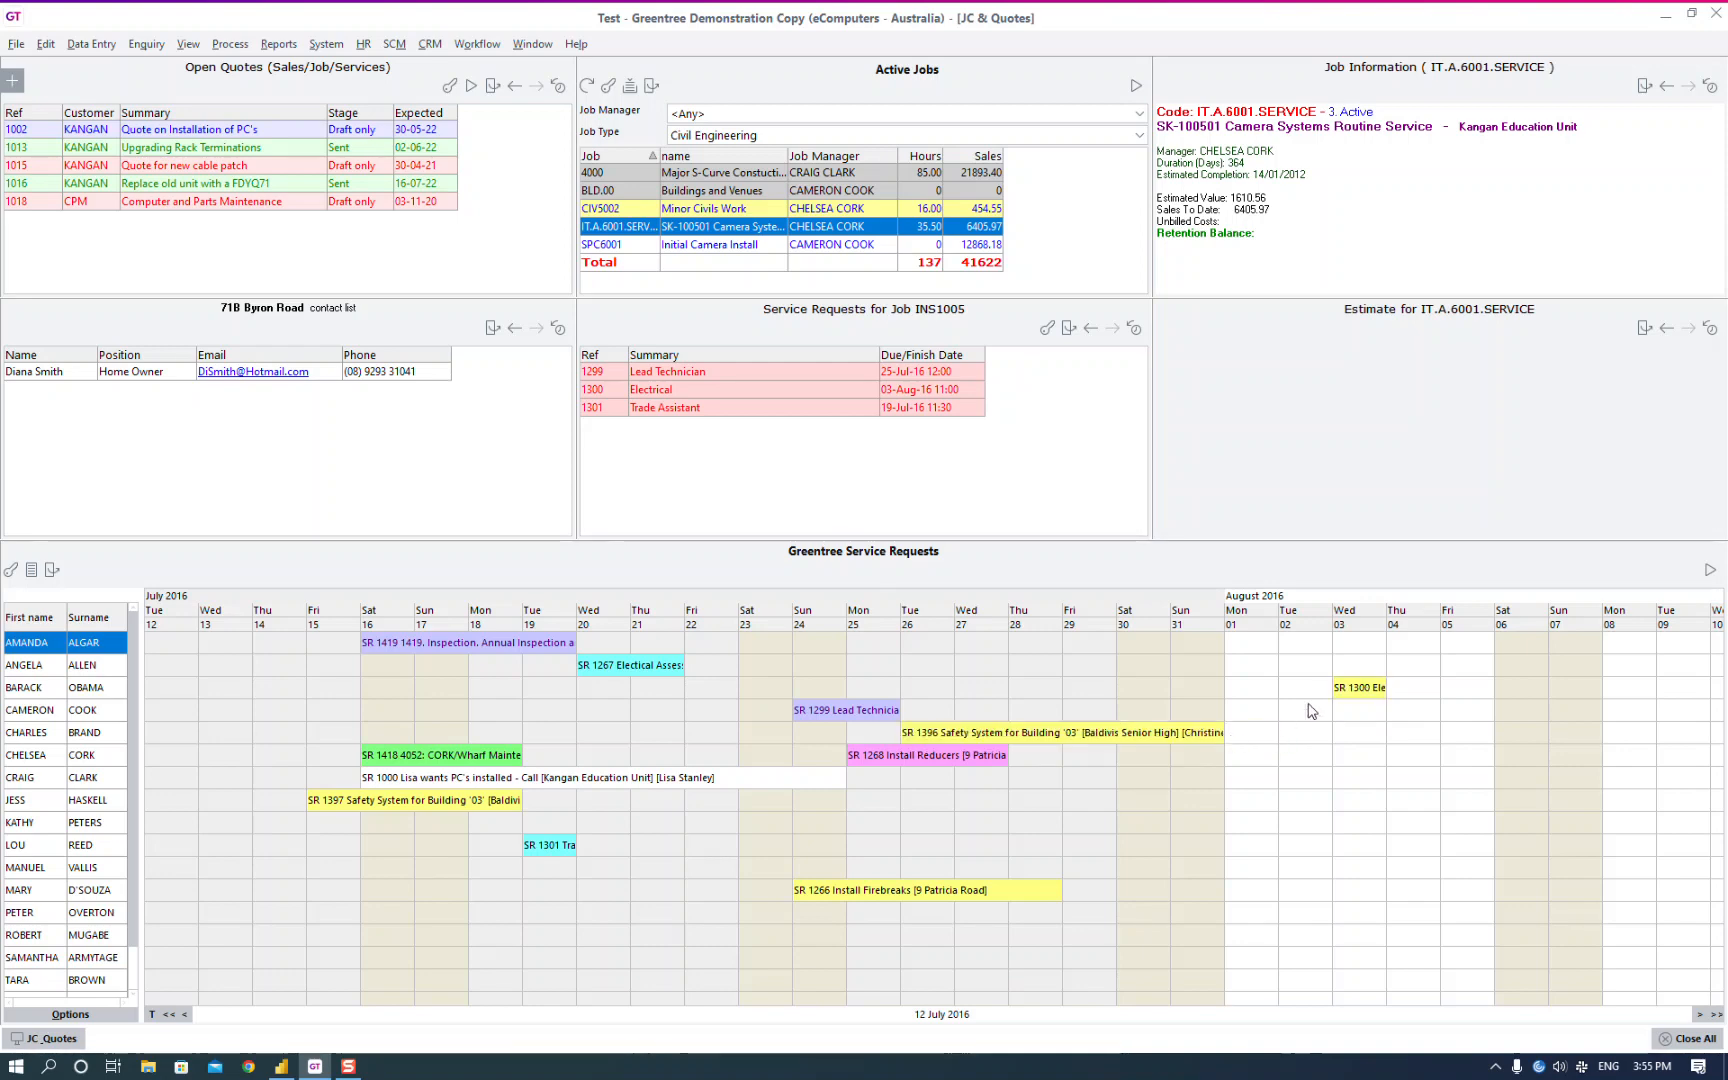
mouse_move(1360, 697)
drag(1360, 697, 1245, 701)
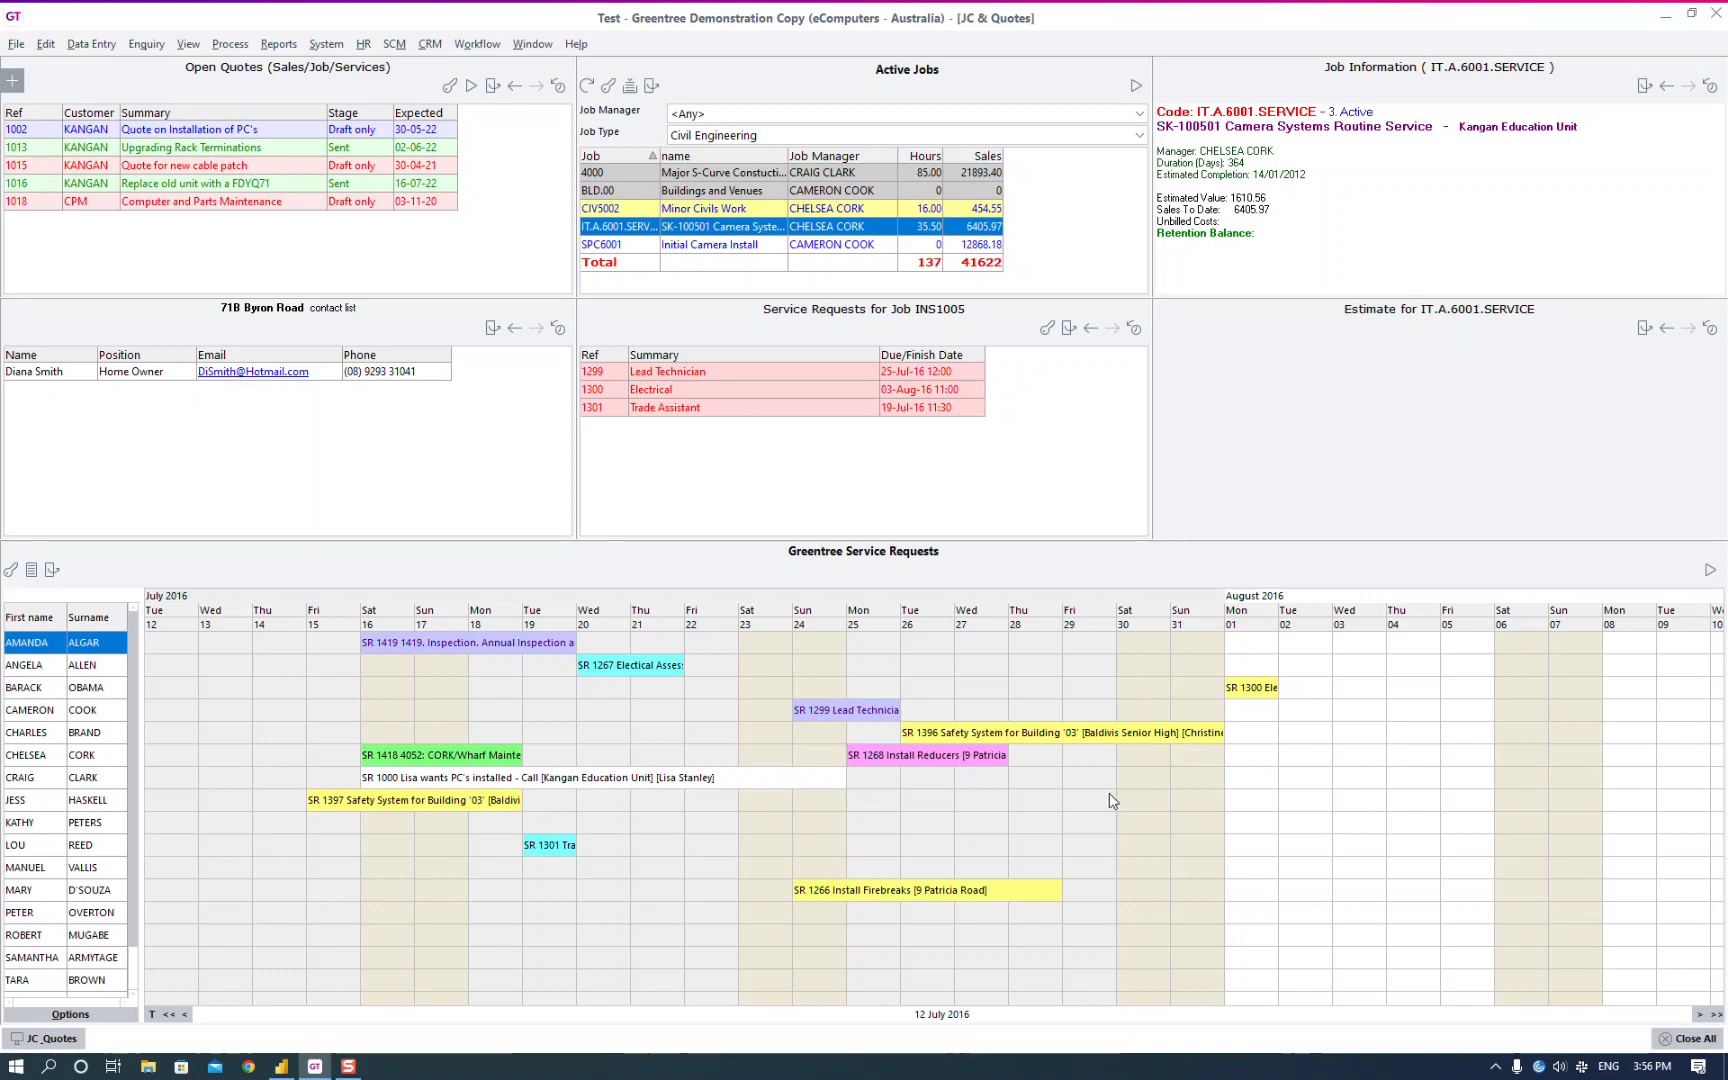
Step: View service request 1396's details, and switch to Power BI Desktop to compare the GreentreePlanner report's schedule with the planner
mouse_move(958, 741)
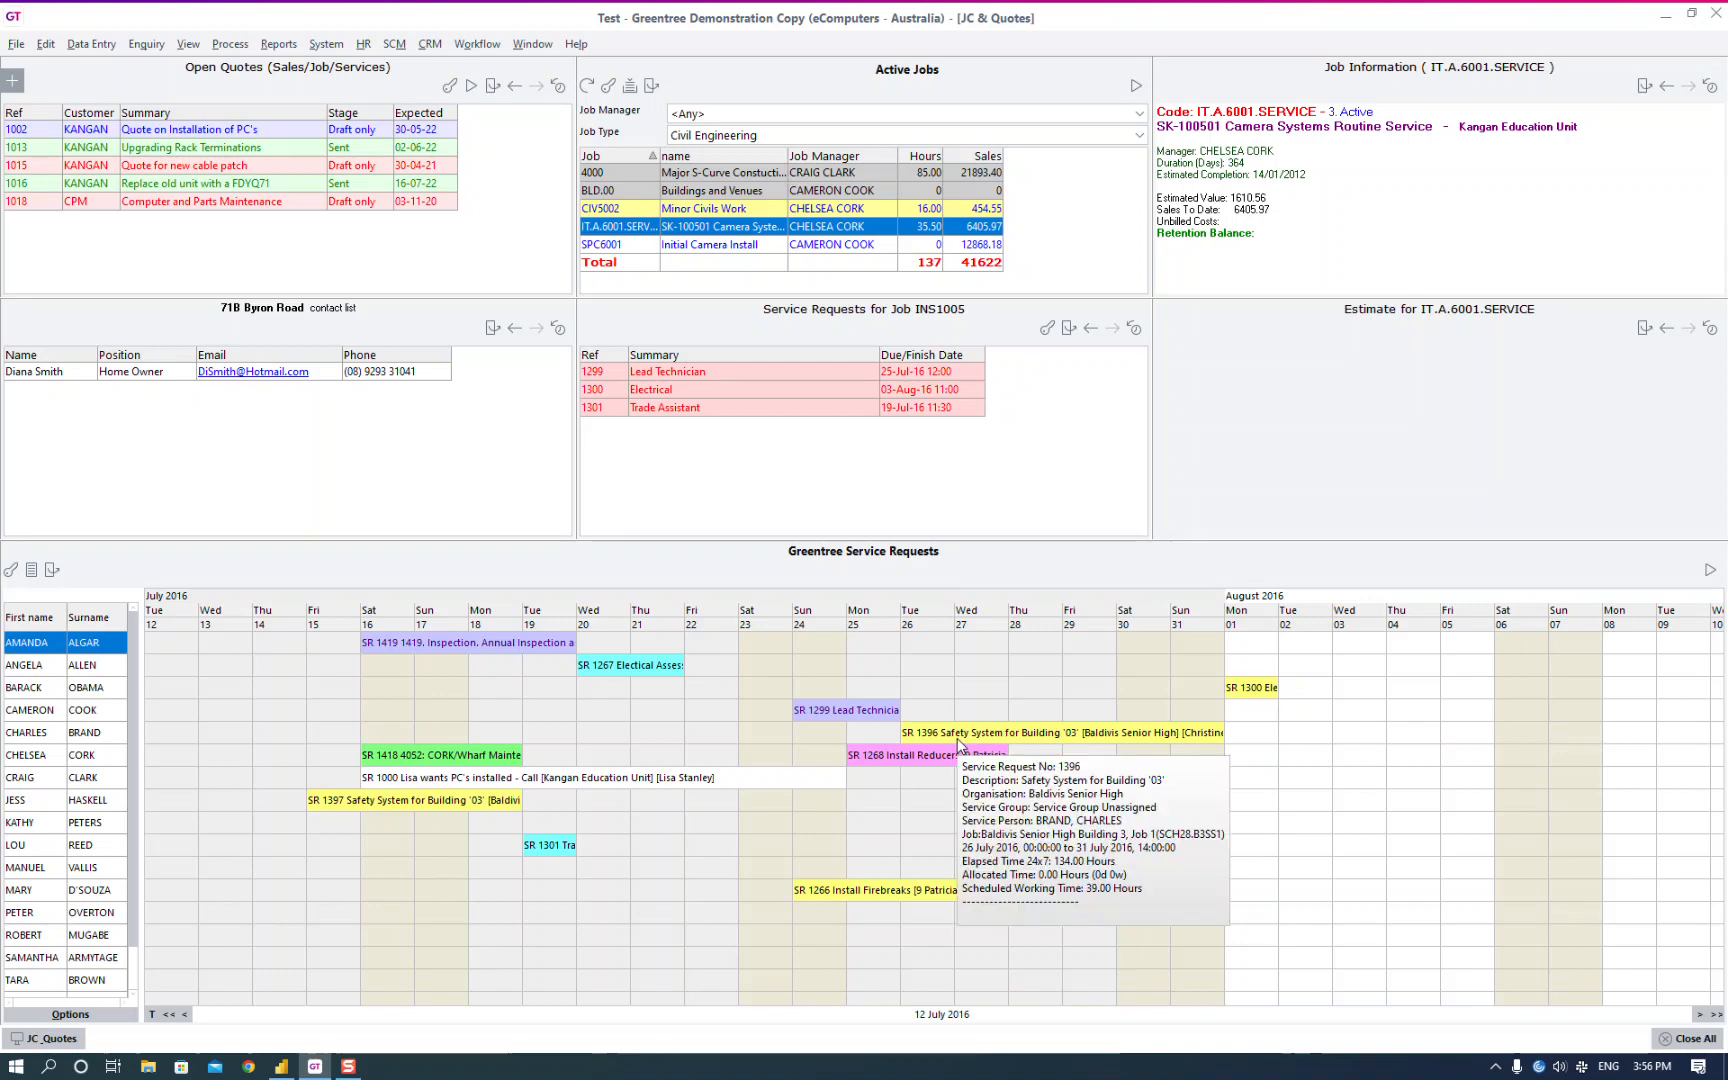
key(alt+Tab)
key(alt+Tab)
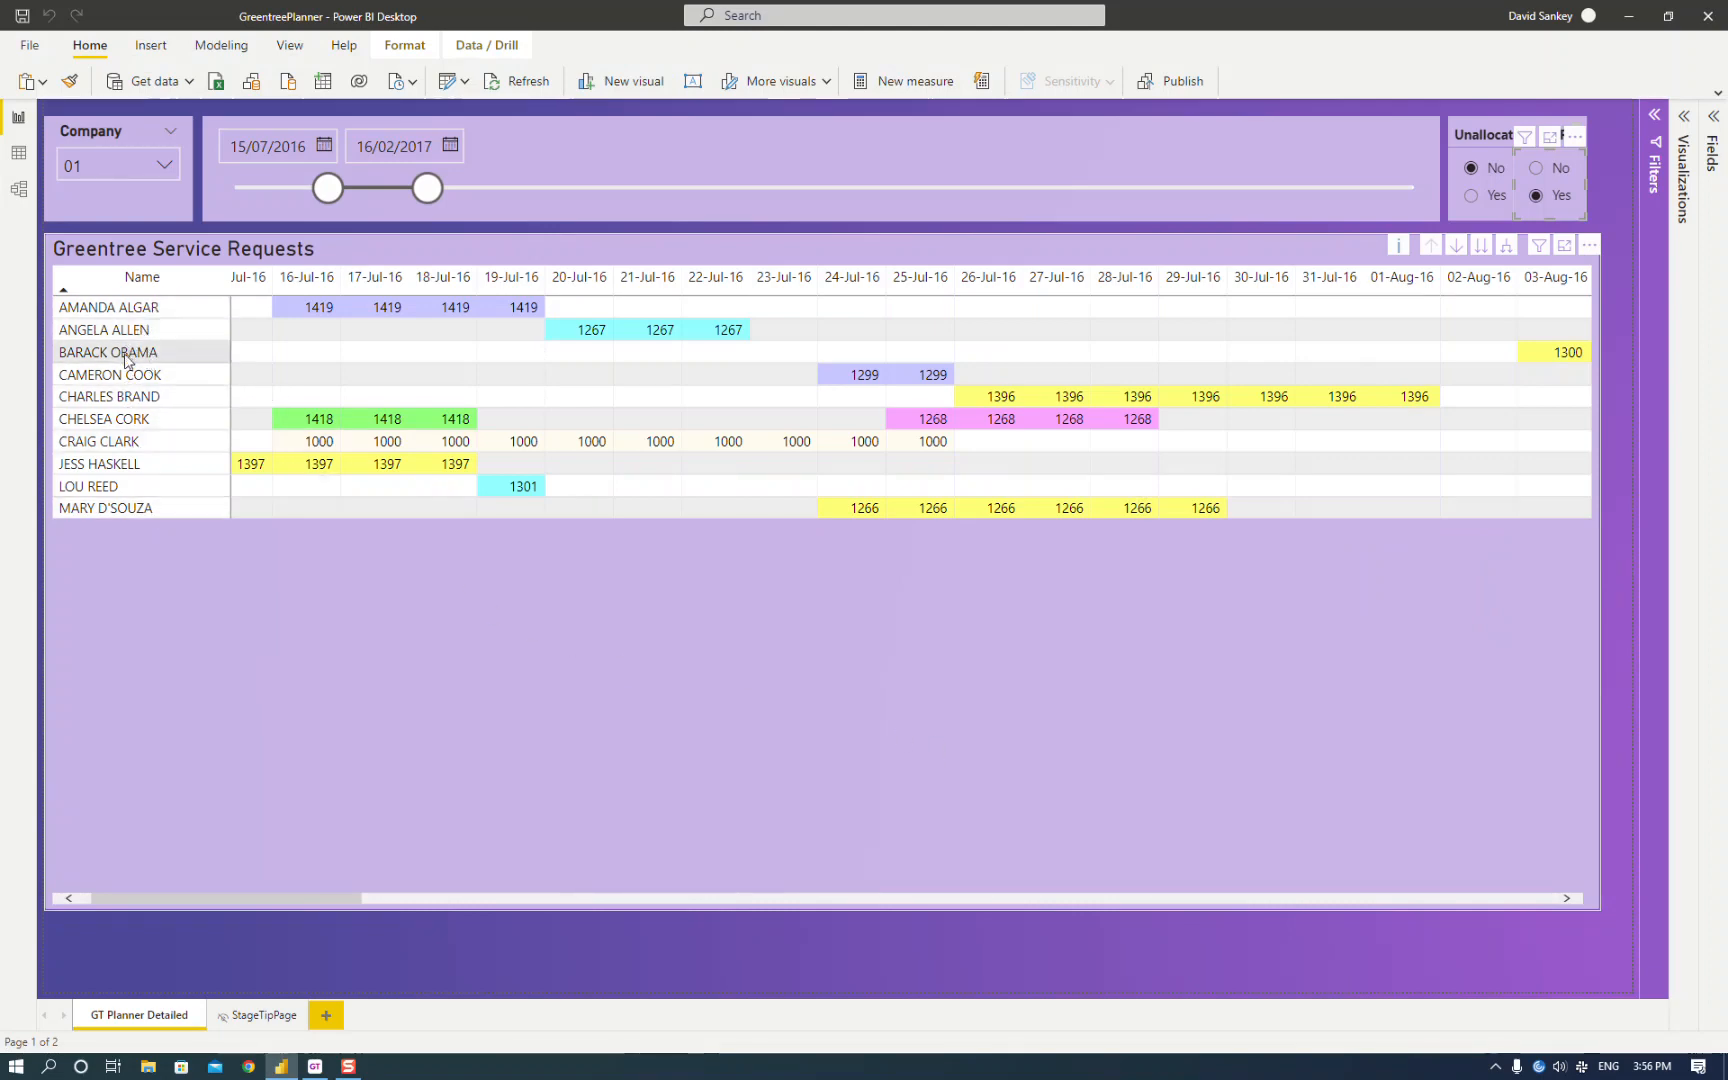
mouse_move(381, 318)
mouse_move(433, 420)
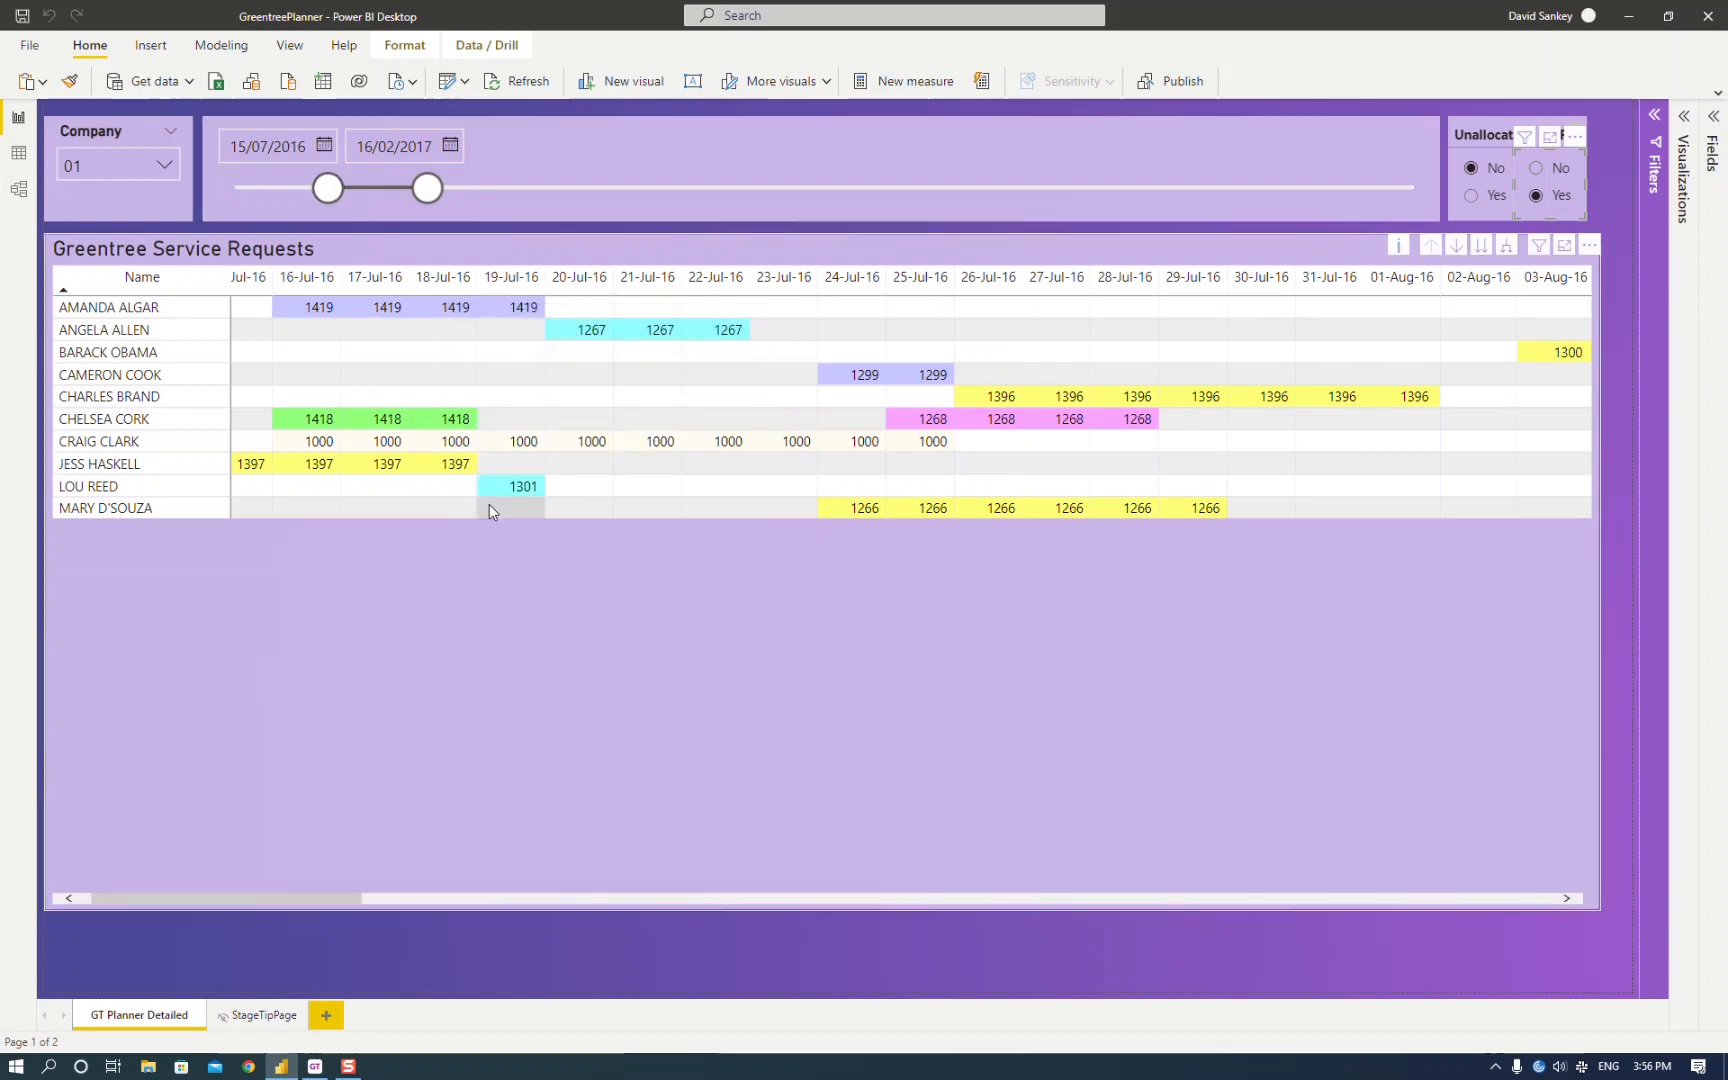
mouse_move(507, 491)
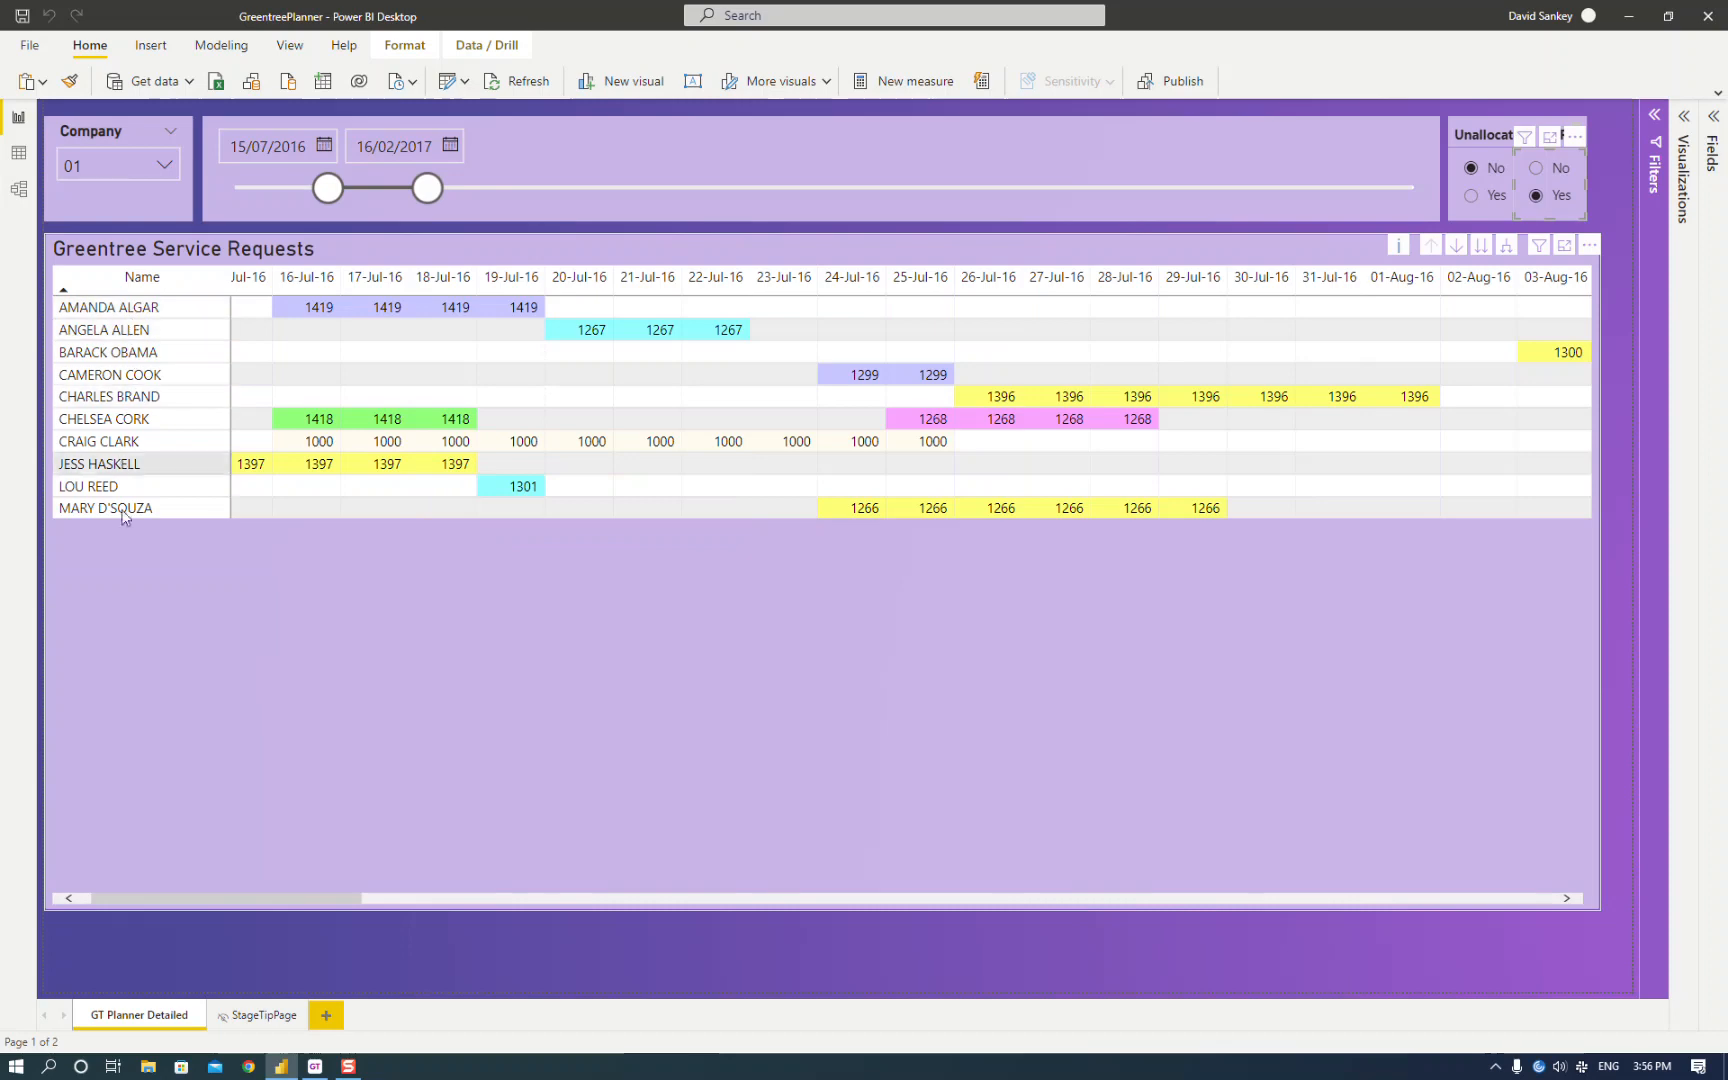
Step: Expand the Greentree Service Requests matrix through the Team, Location and Type levels
click(1497, 254)
click(1508, 247)
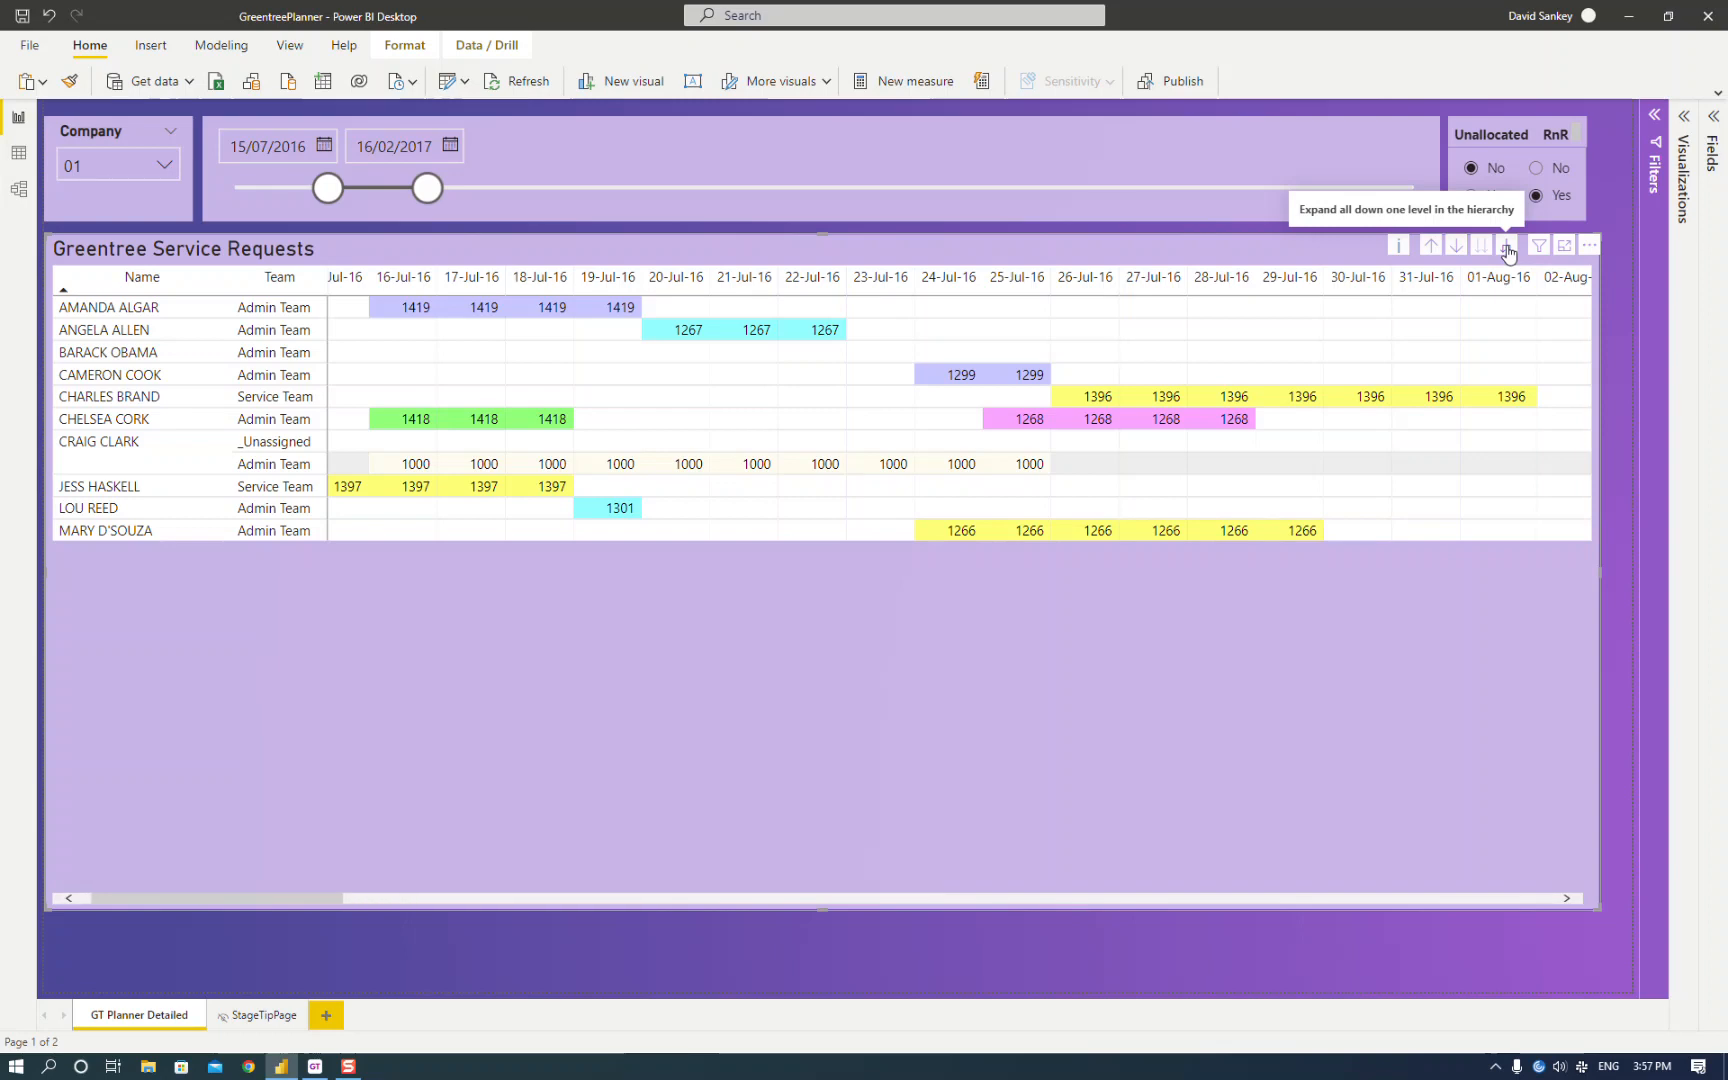
click(1508, 247)
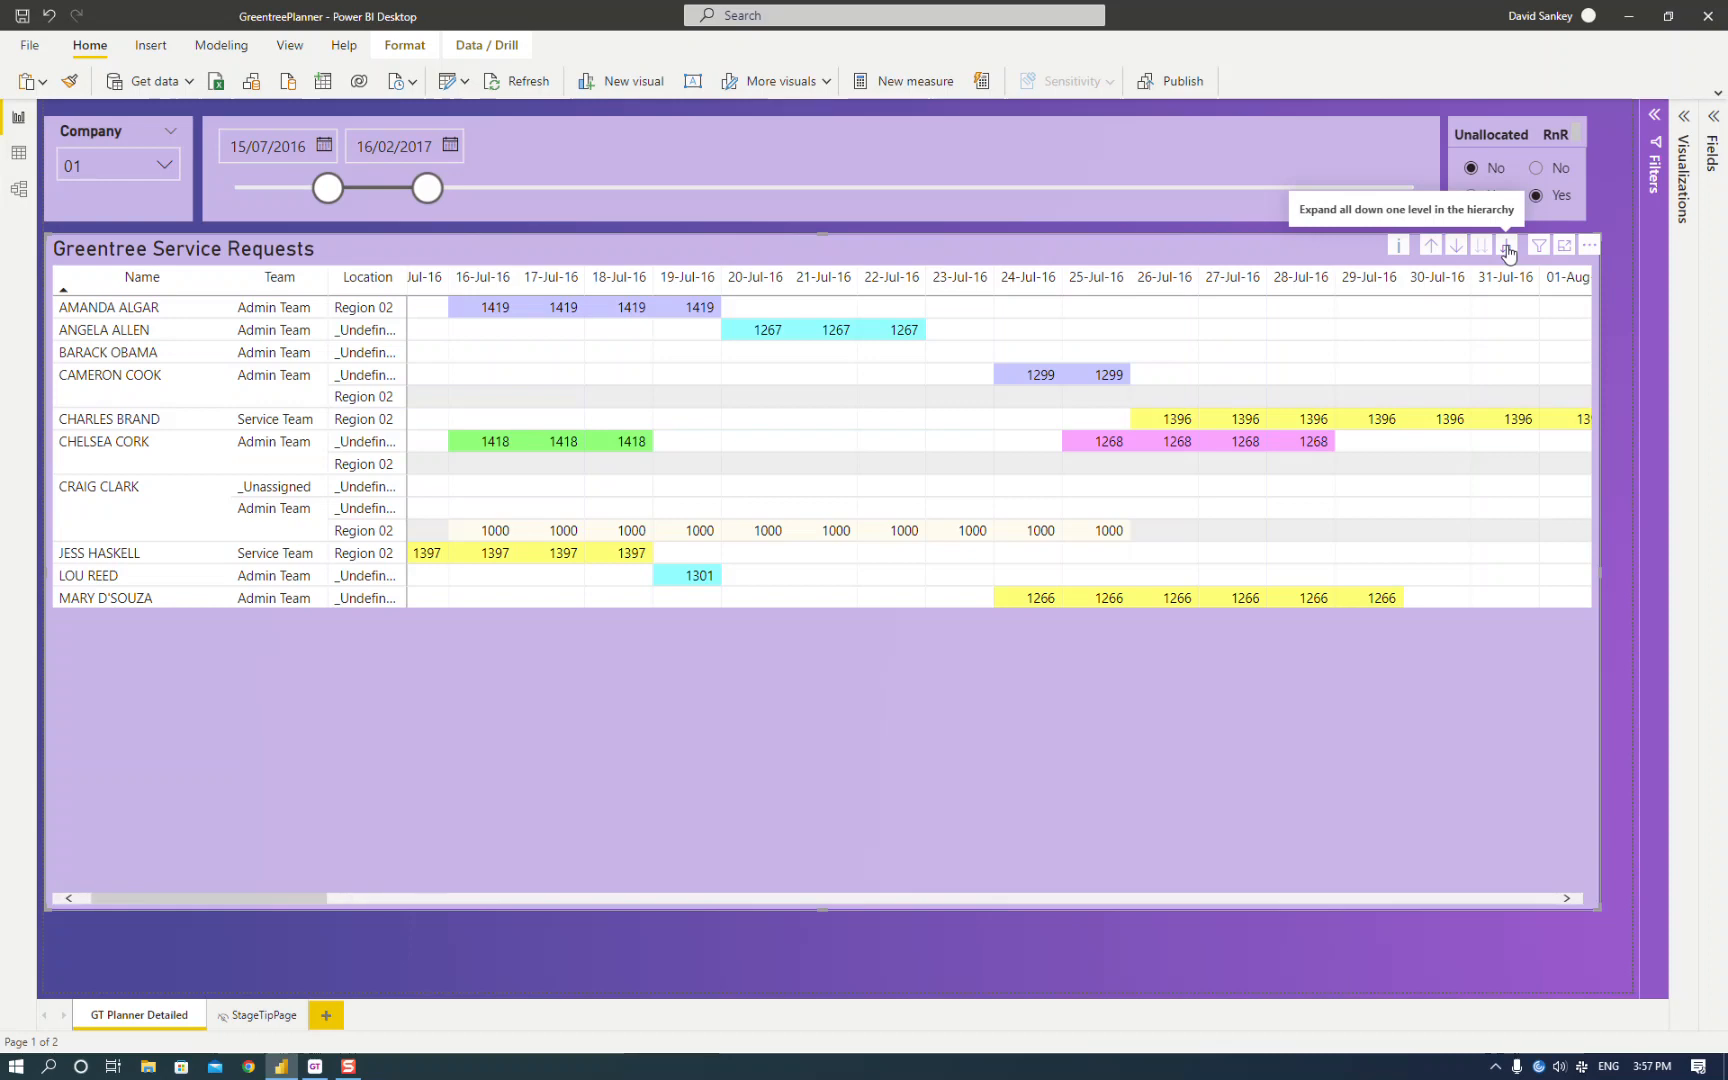
click(1508, 249)
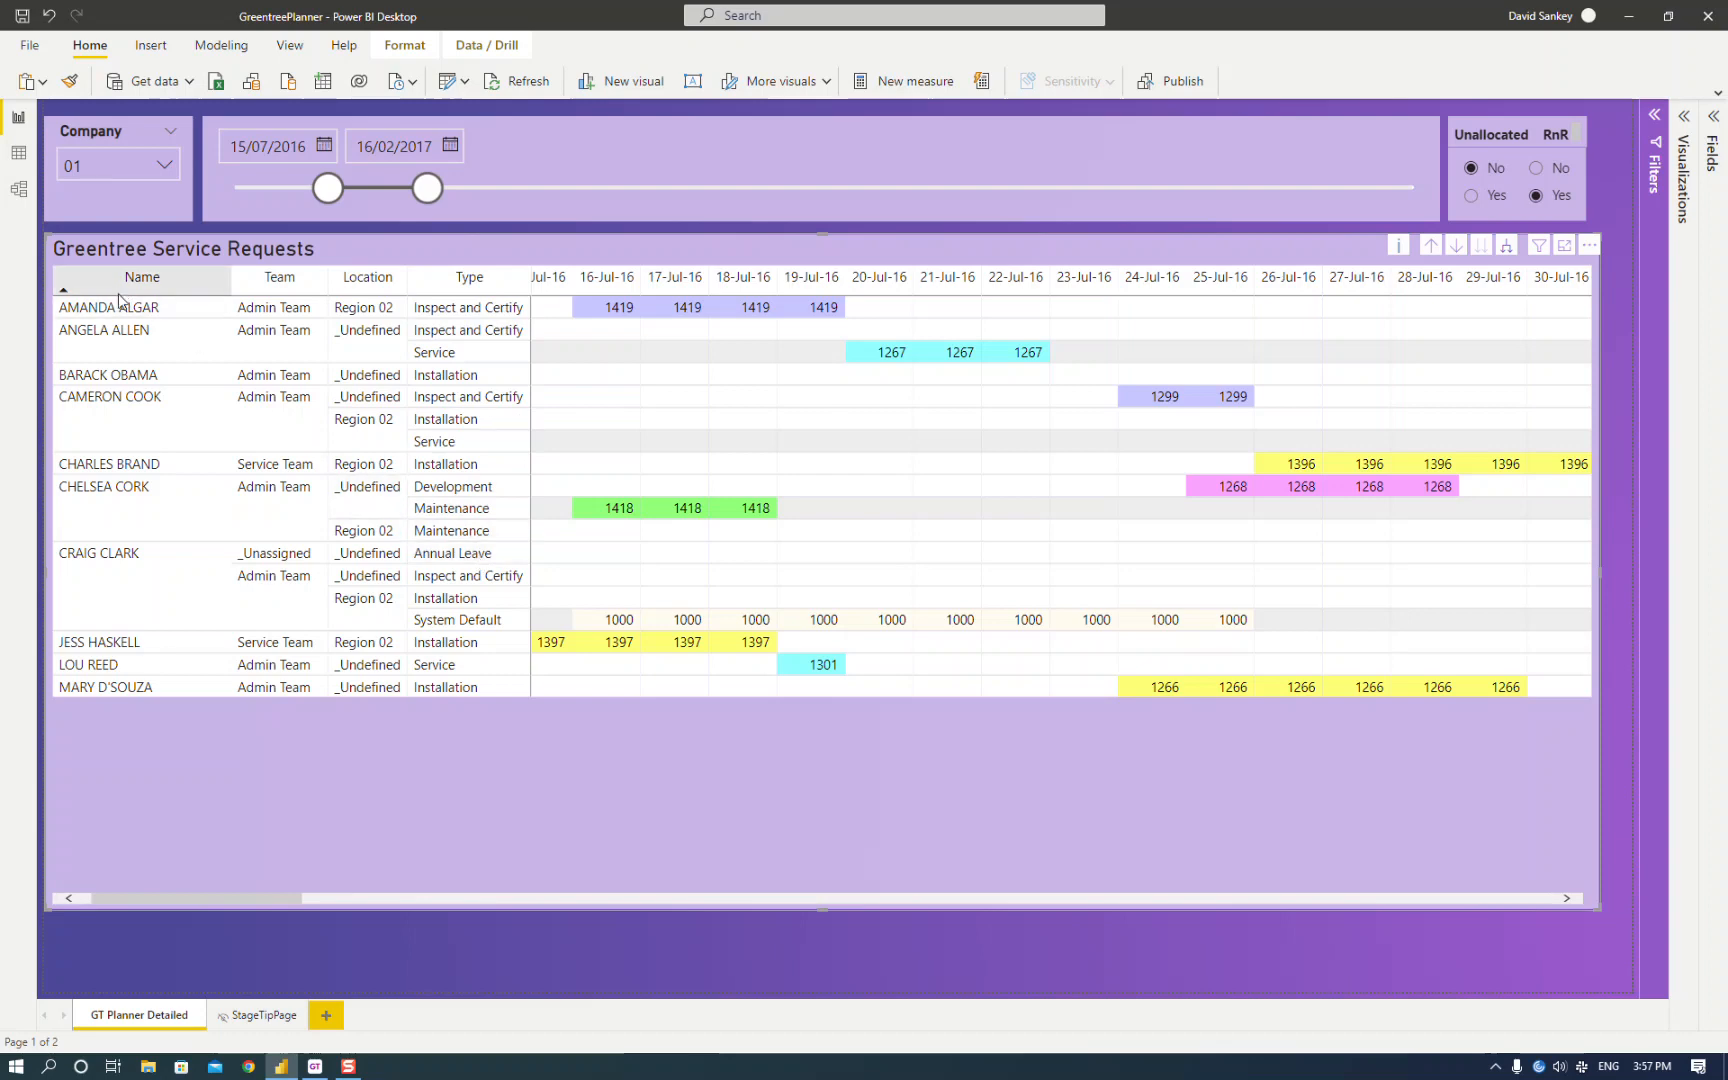
Step: Drill the Greentree Service Requests matrix back up to the Name level only
click(1432, 247)
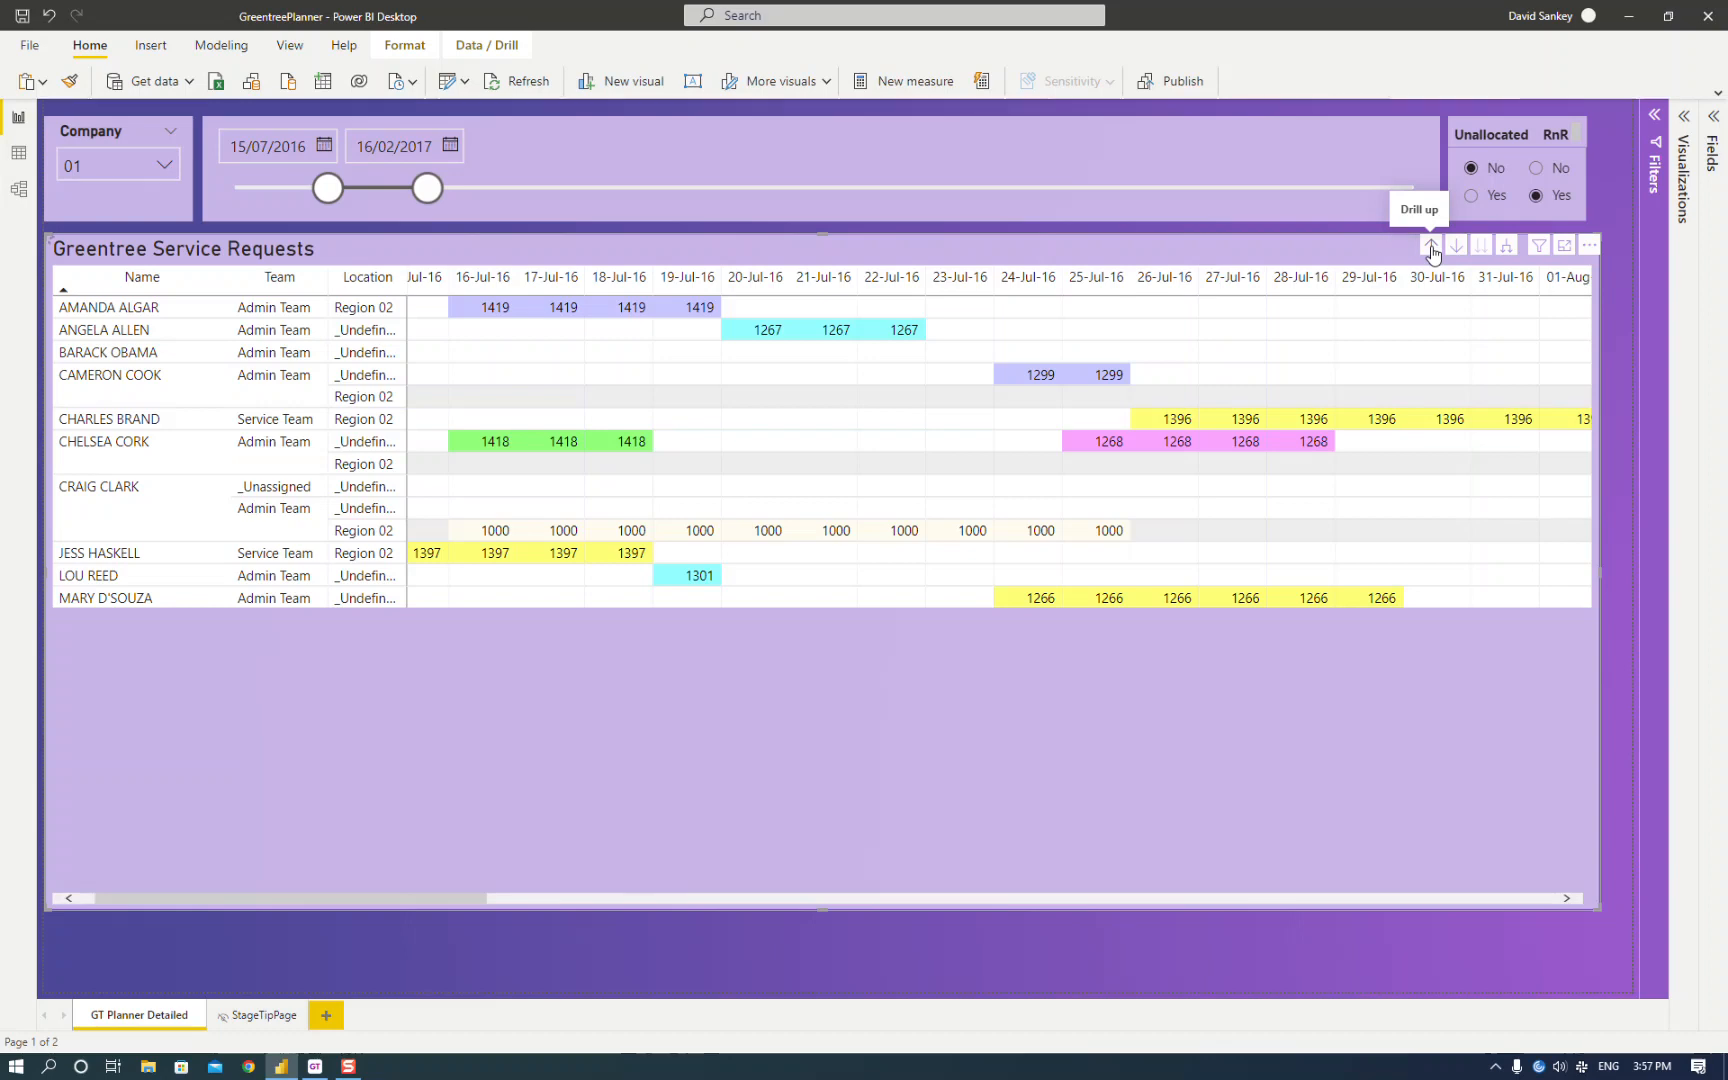
click(1432, 248)
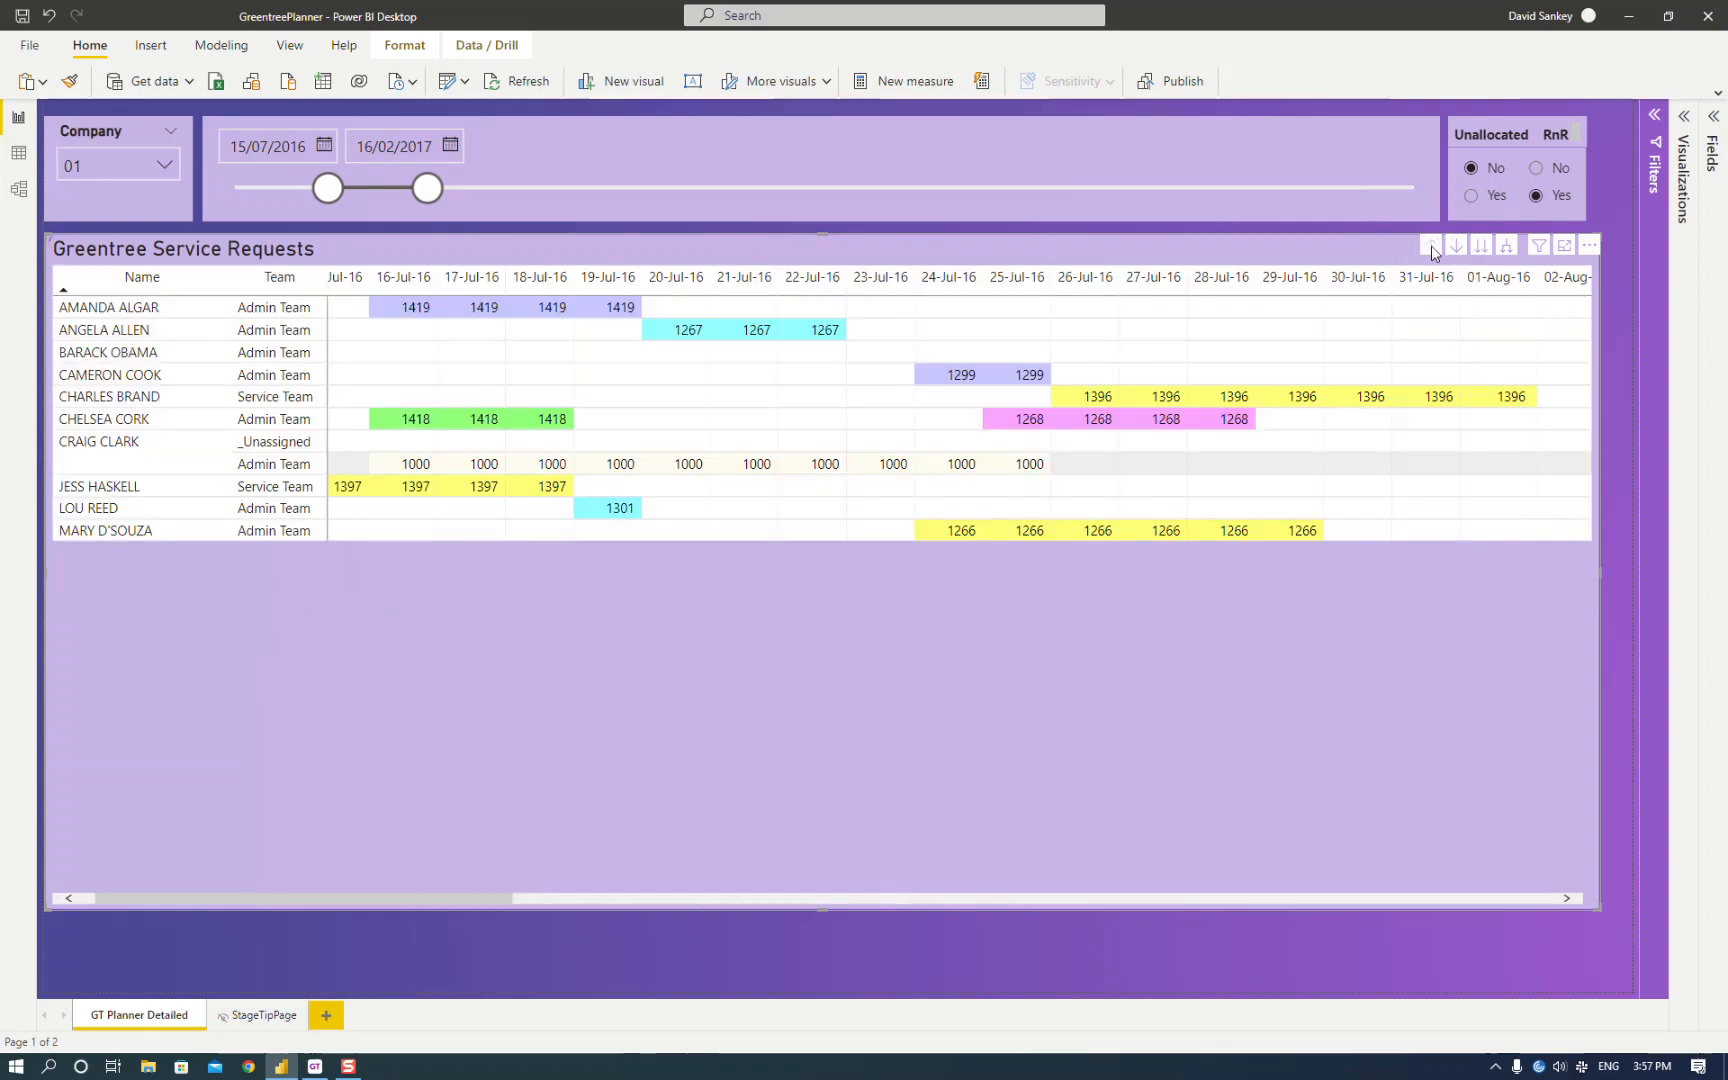
click(1431, 248)
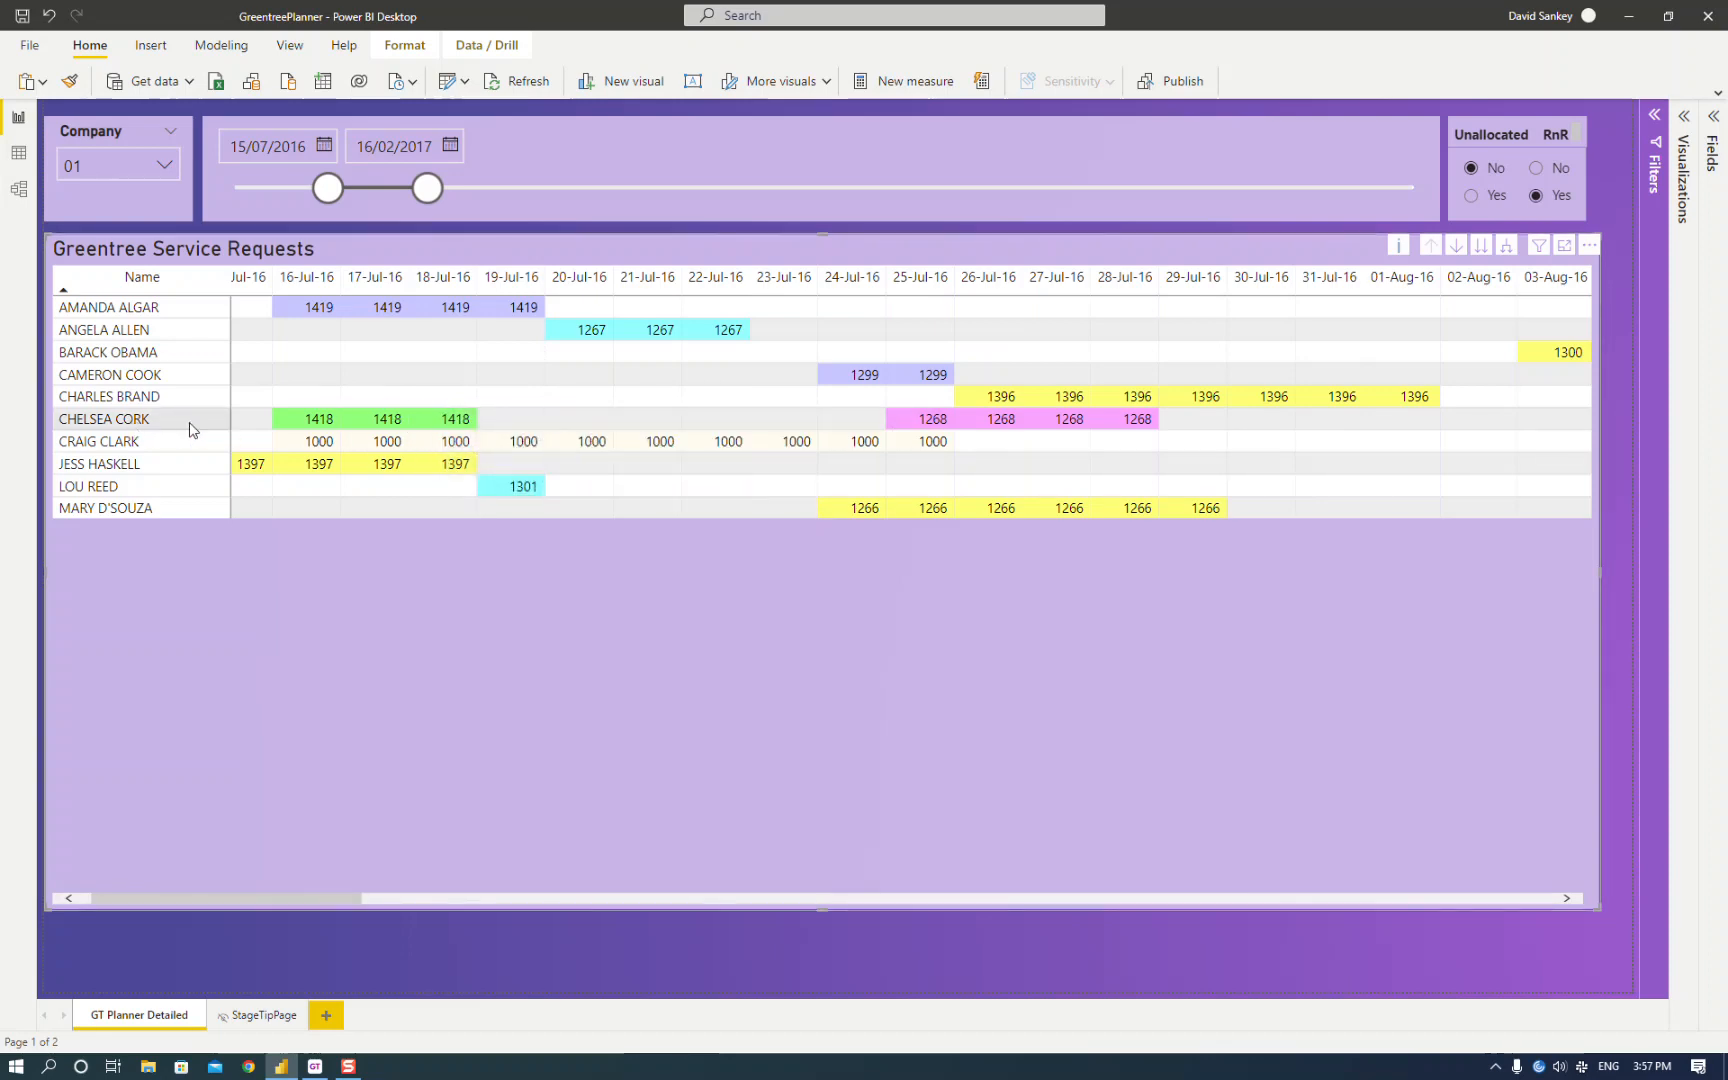
Step: Switch to Greentree and start a service request on 22 July for the first listed service person, summarised as another SR for that person
mouse_move(325, 428)
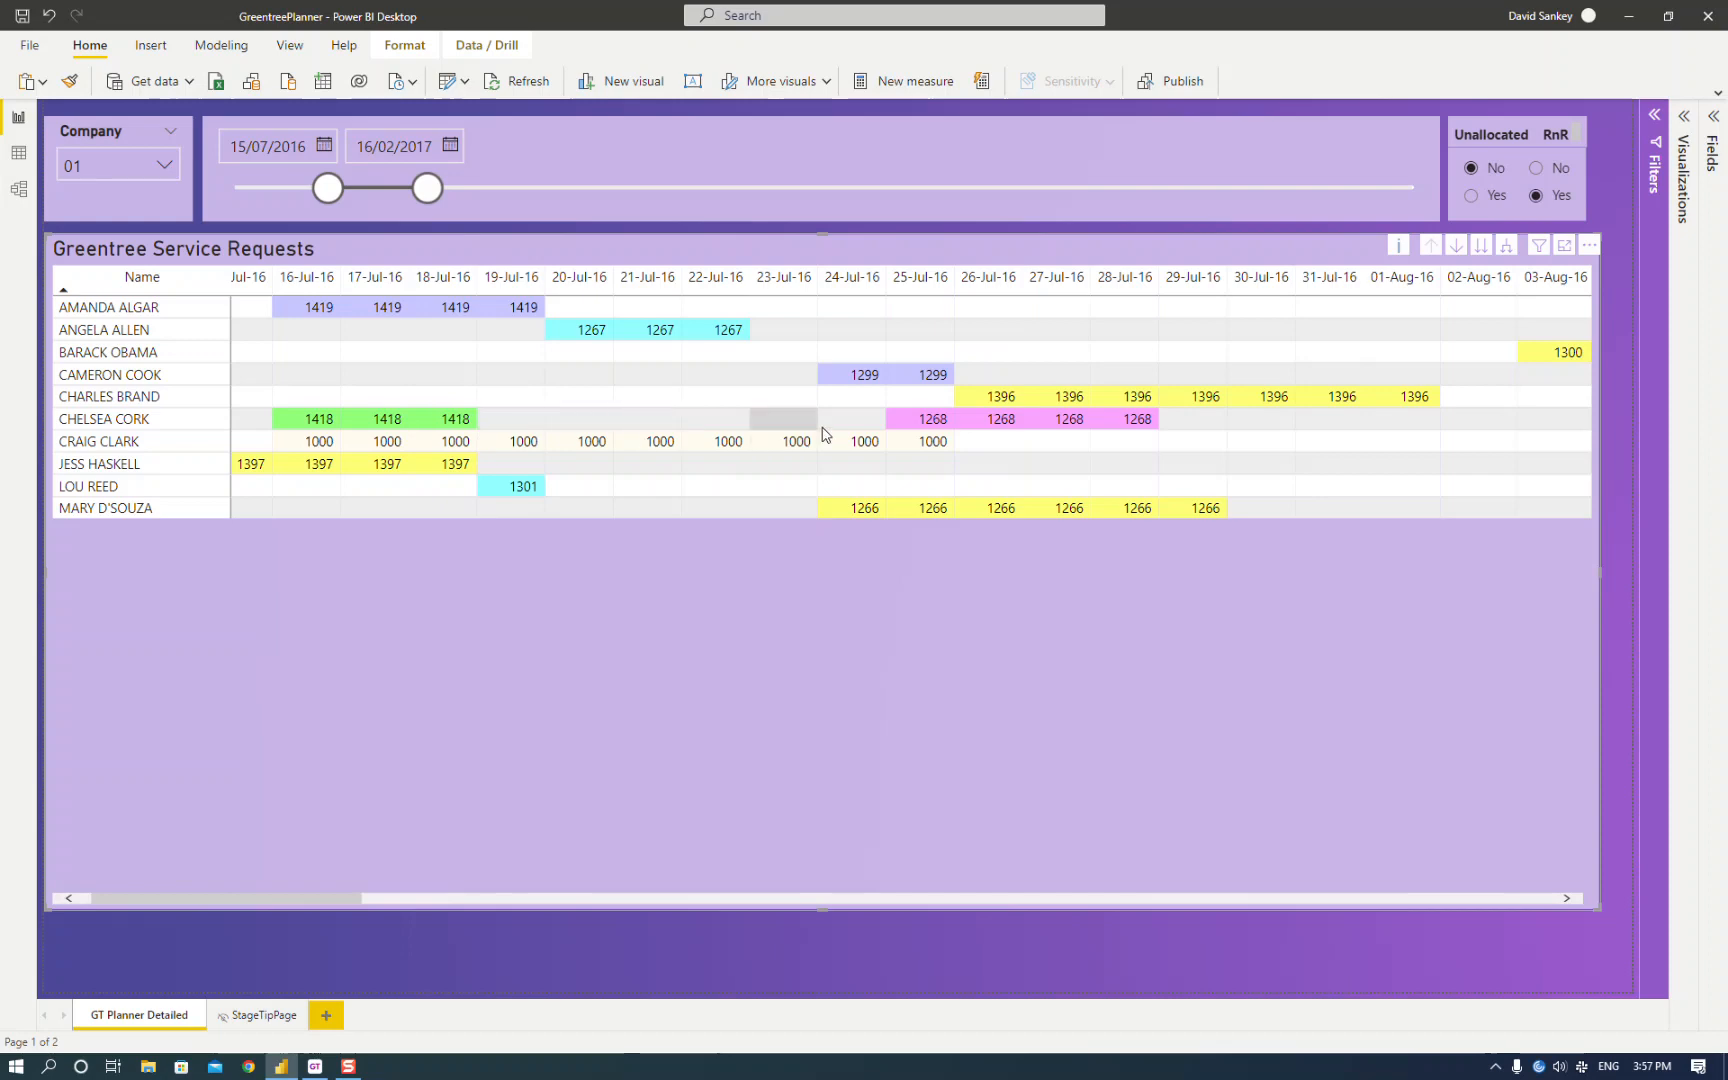
mouse_move(926, 425)
key(alt+Tab)
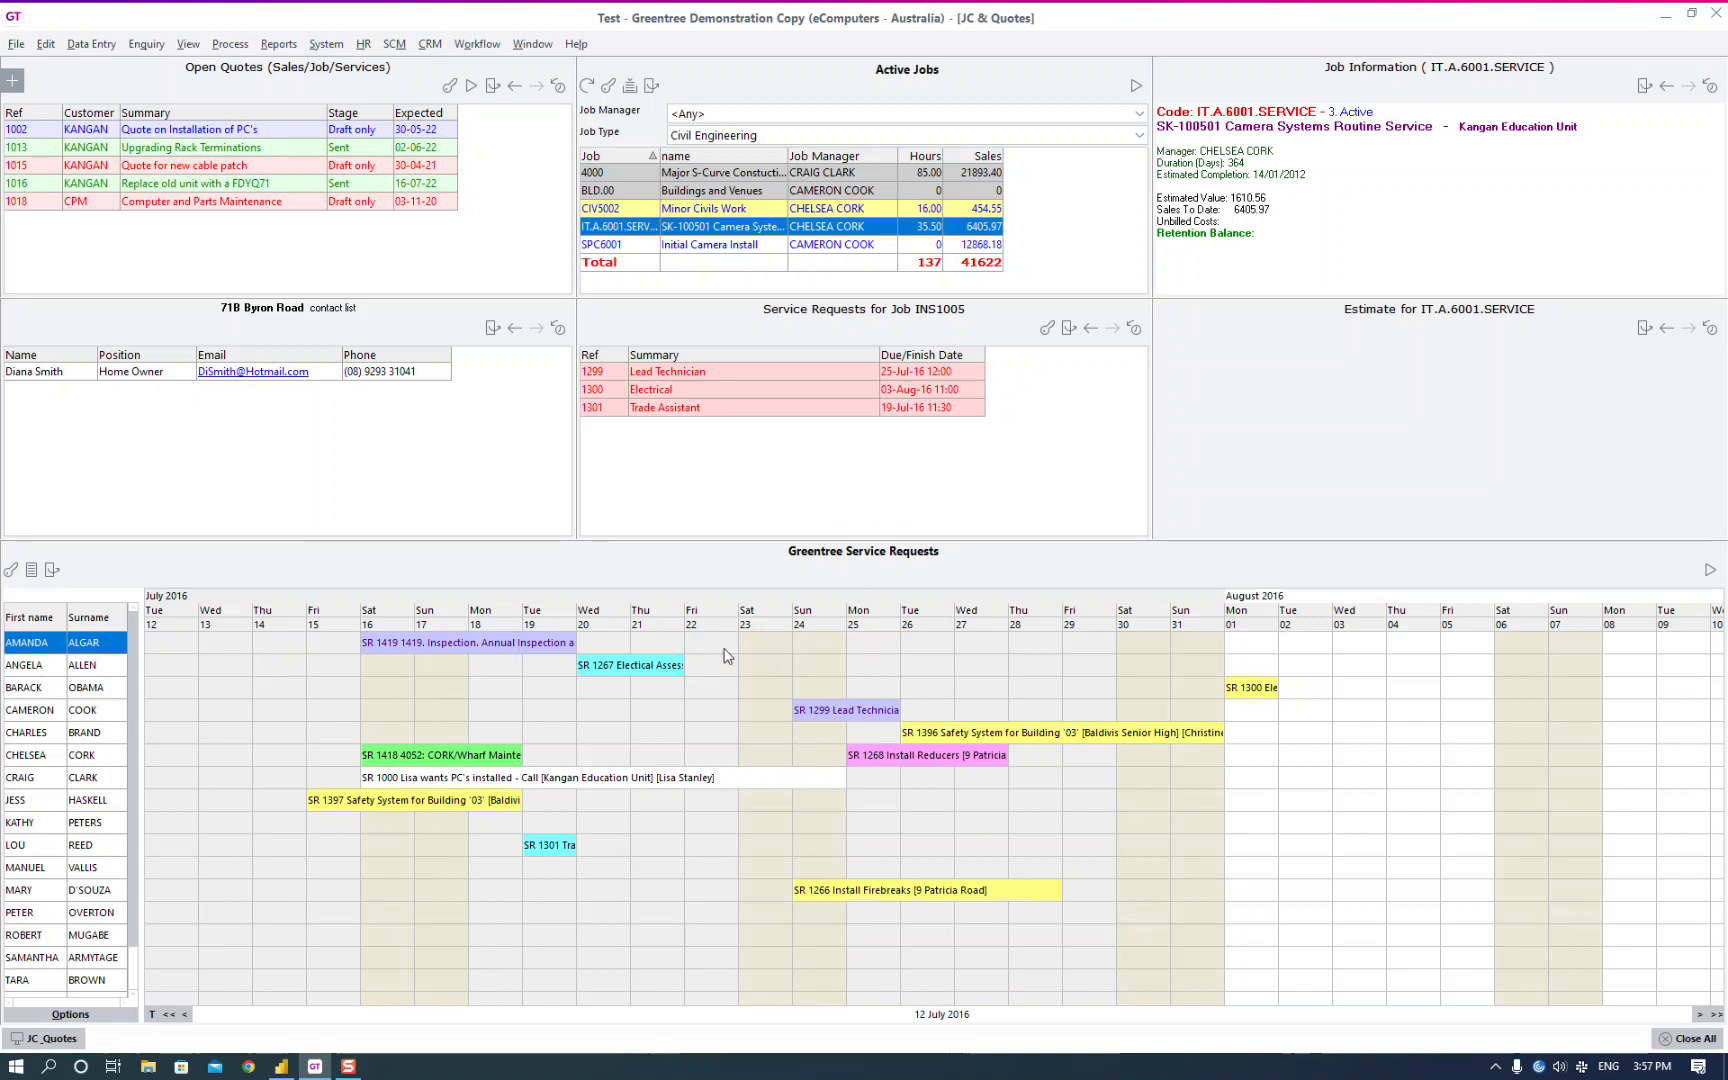
right_click(713, 651)
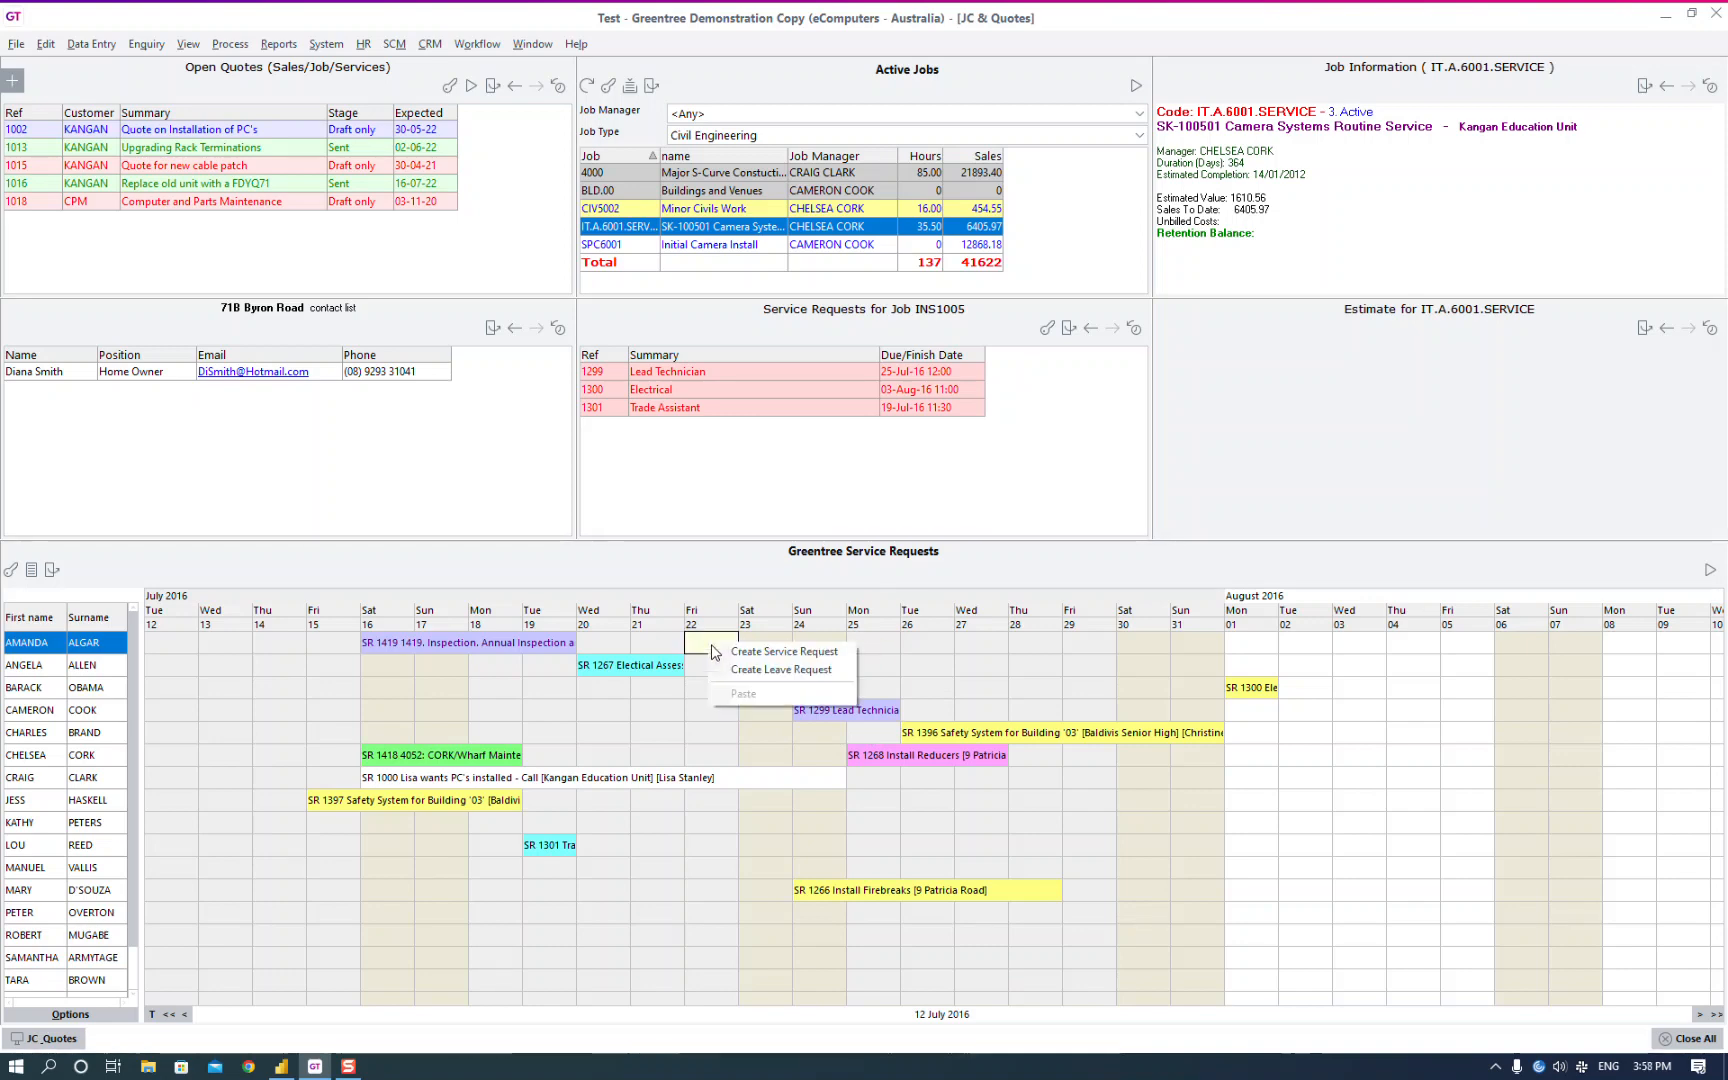
click(751, 650)
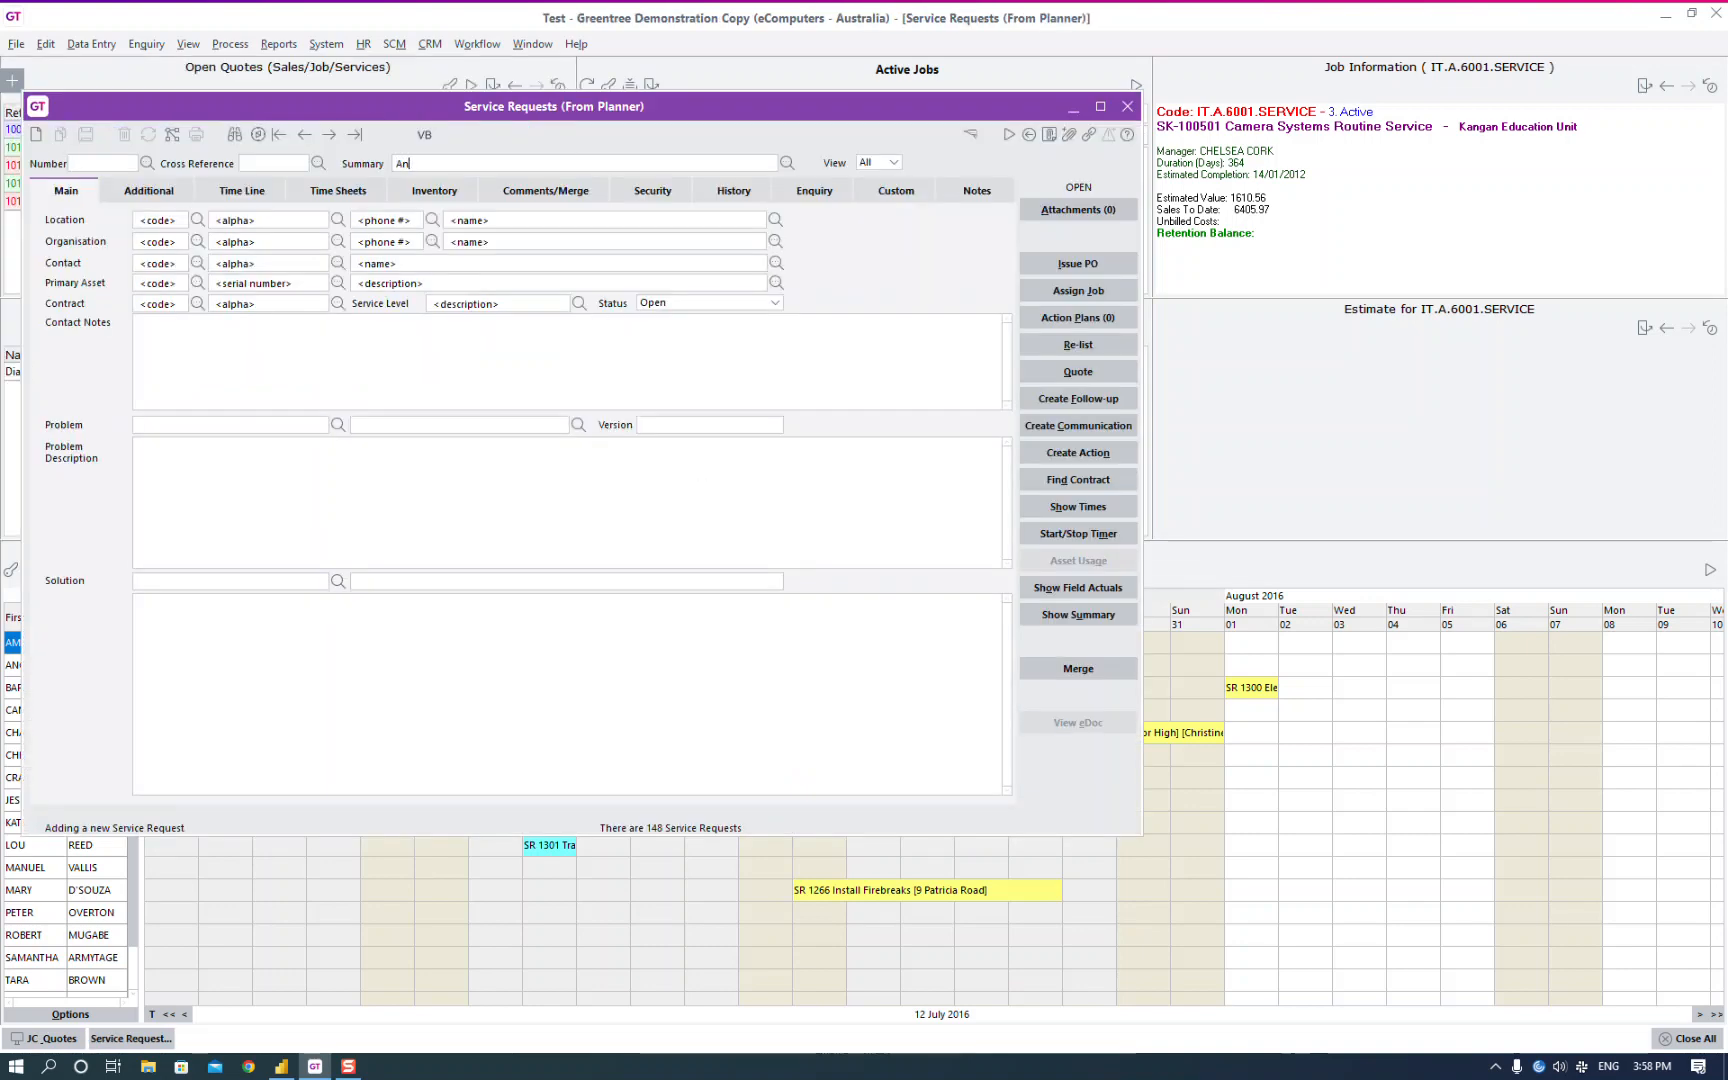
text(Another SR for Amanda)
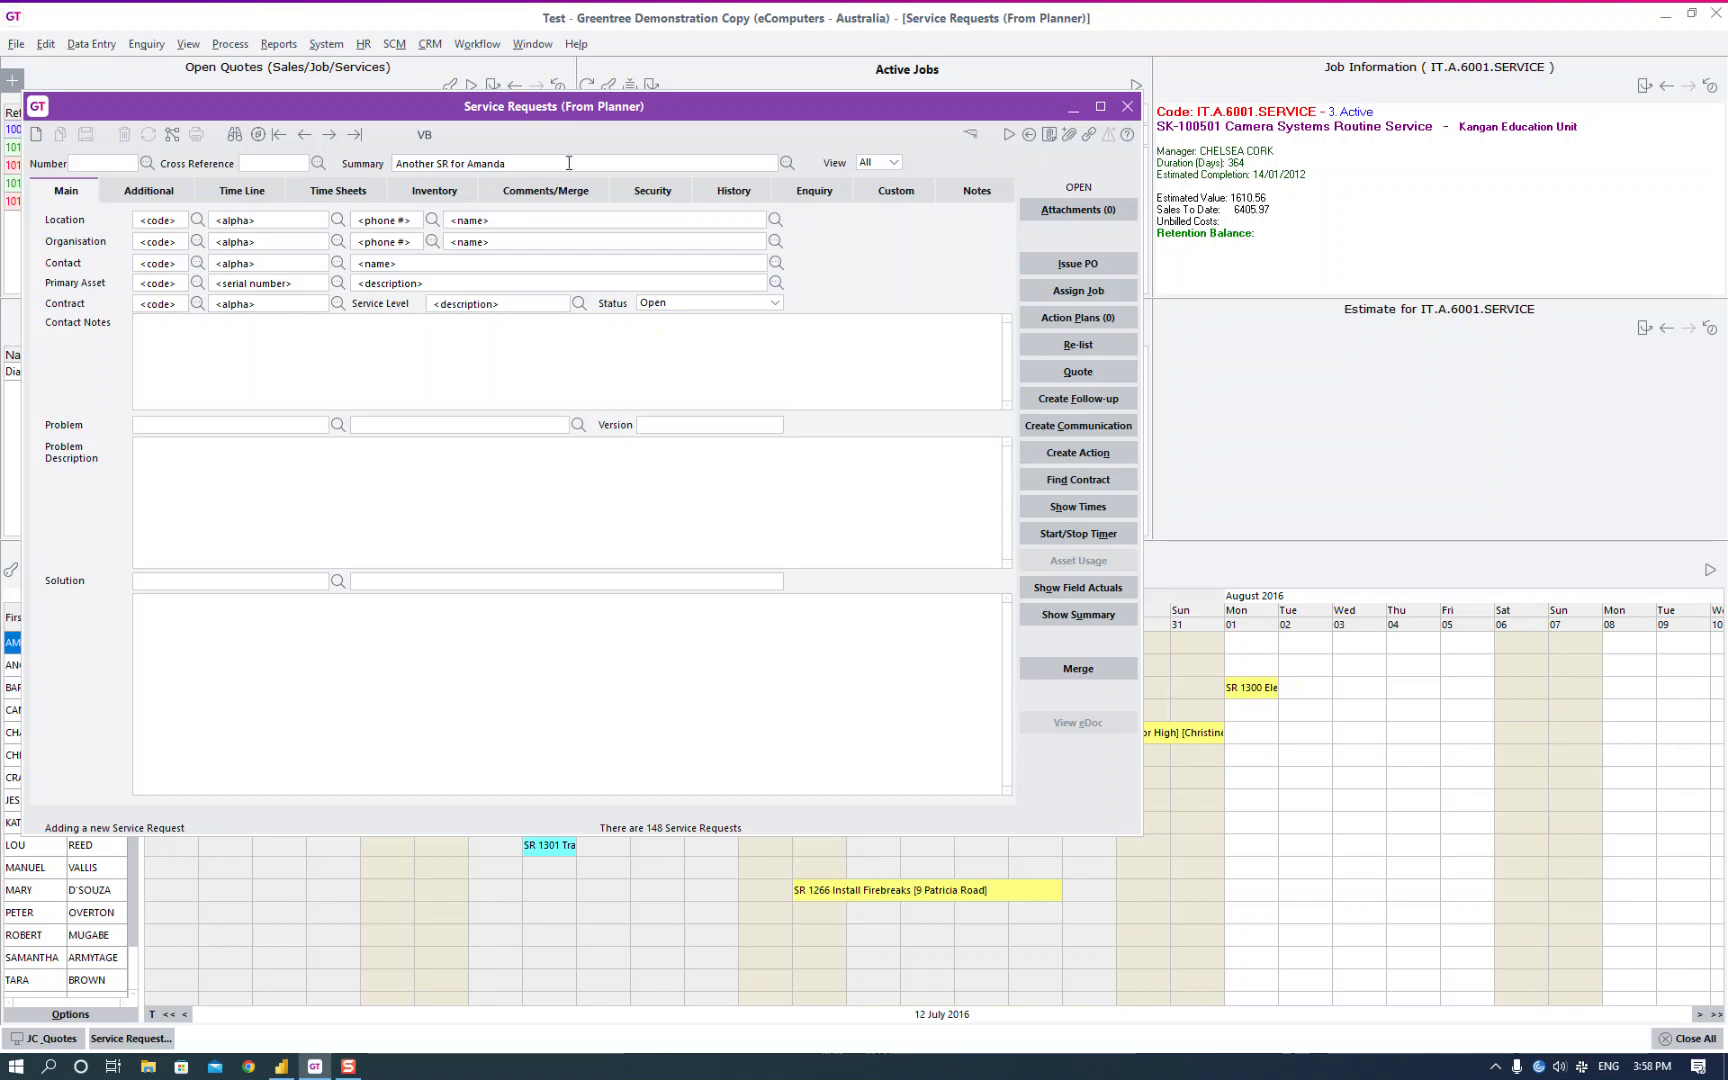
Step: Set the new service request's type to Maintenance, save it, and close the form
click(186, 189)
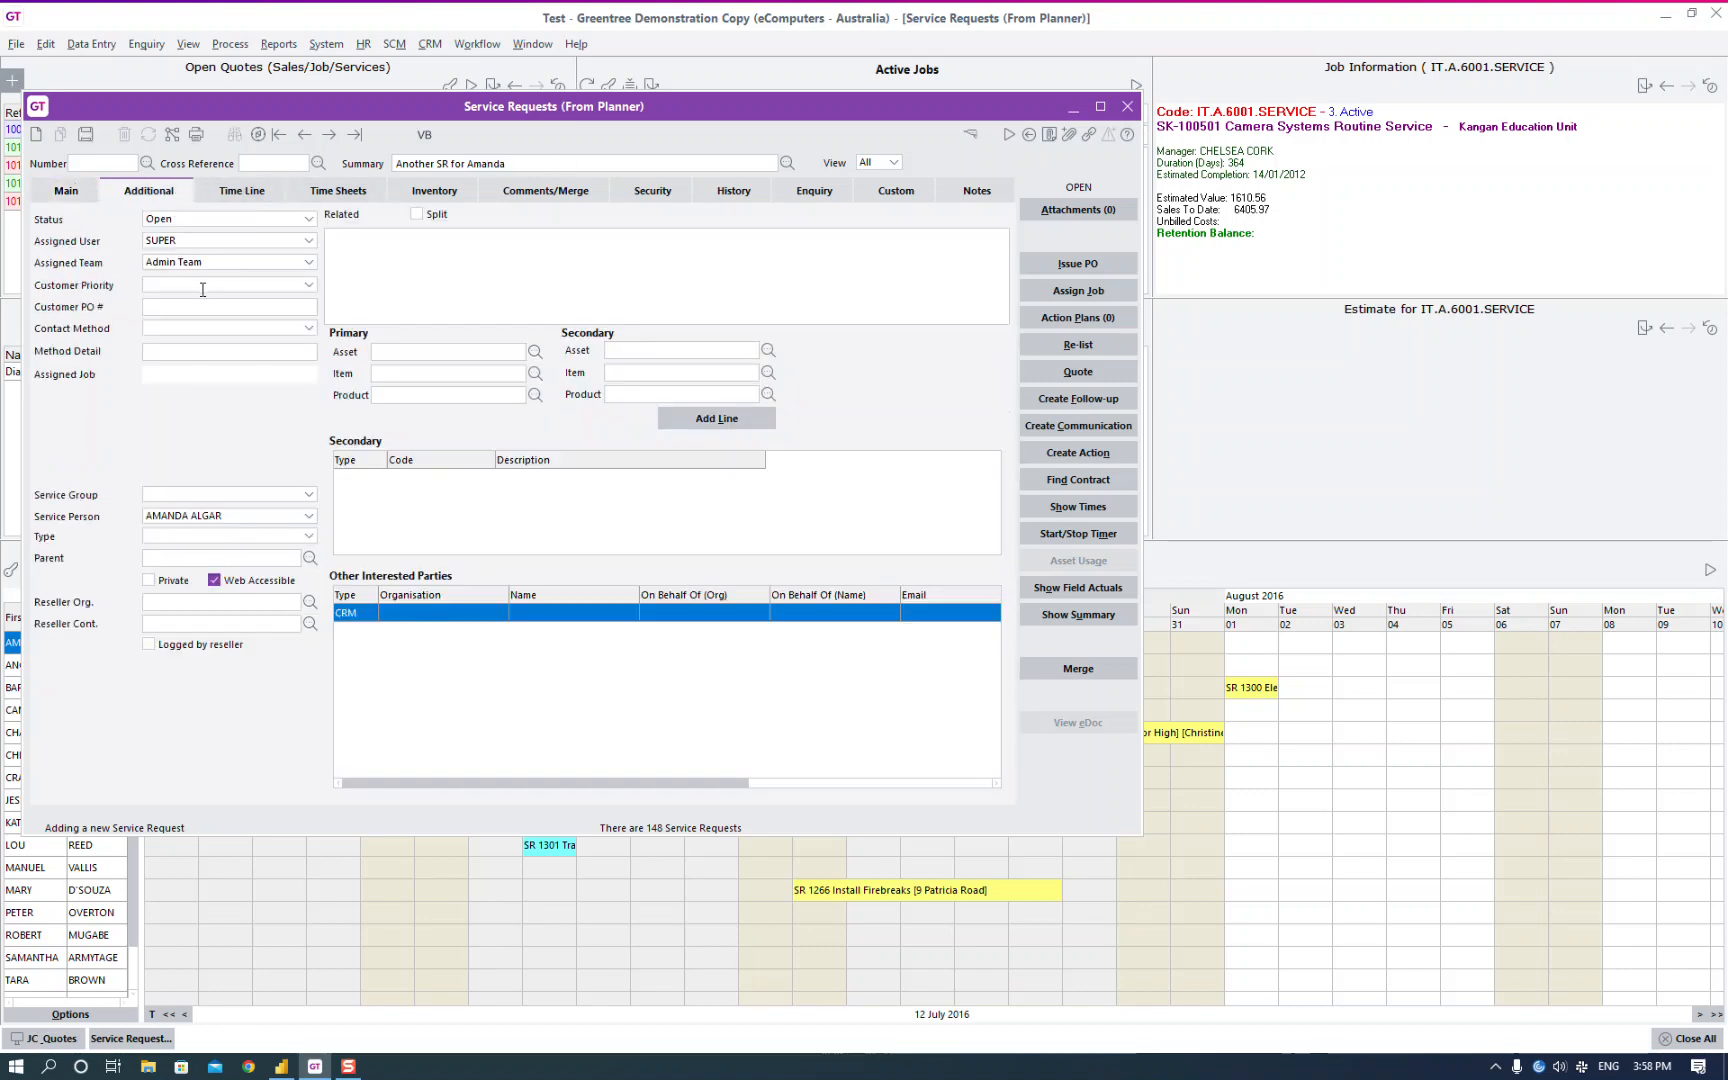
click(310, 538)
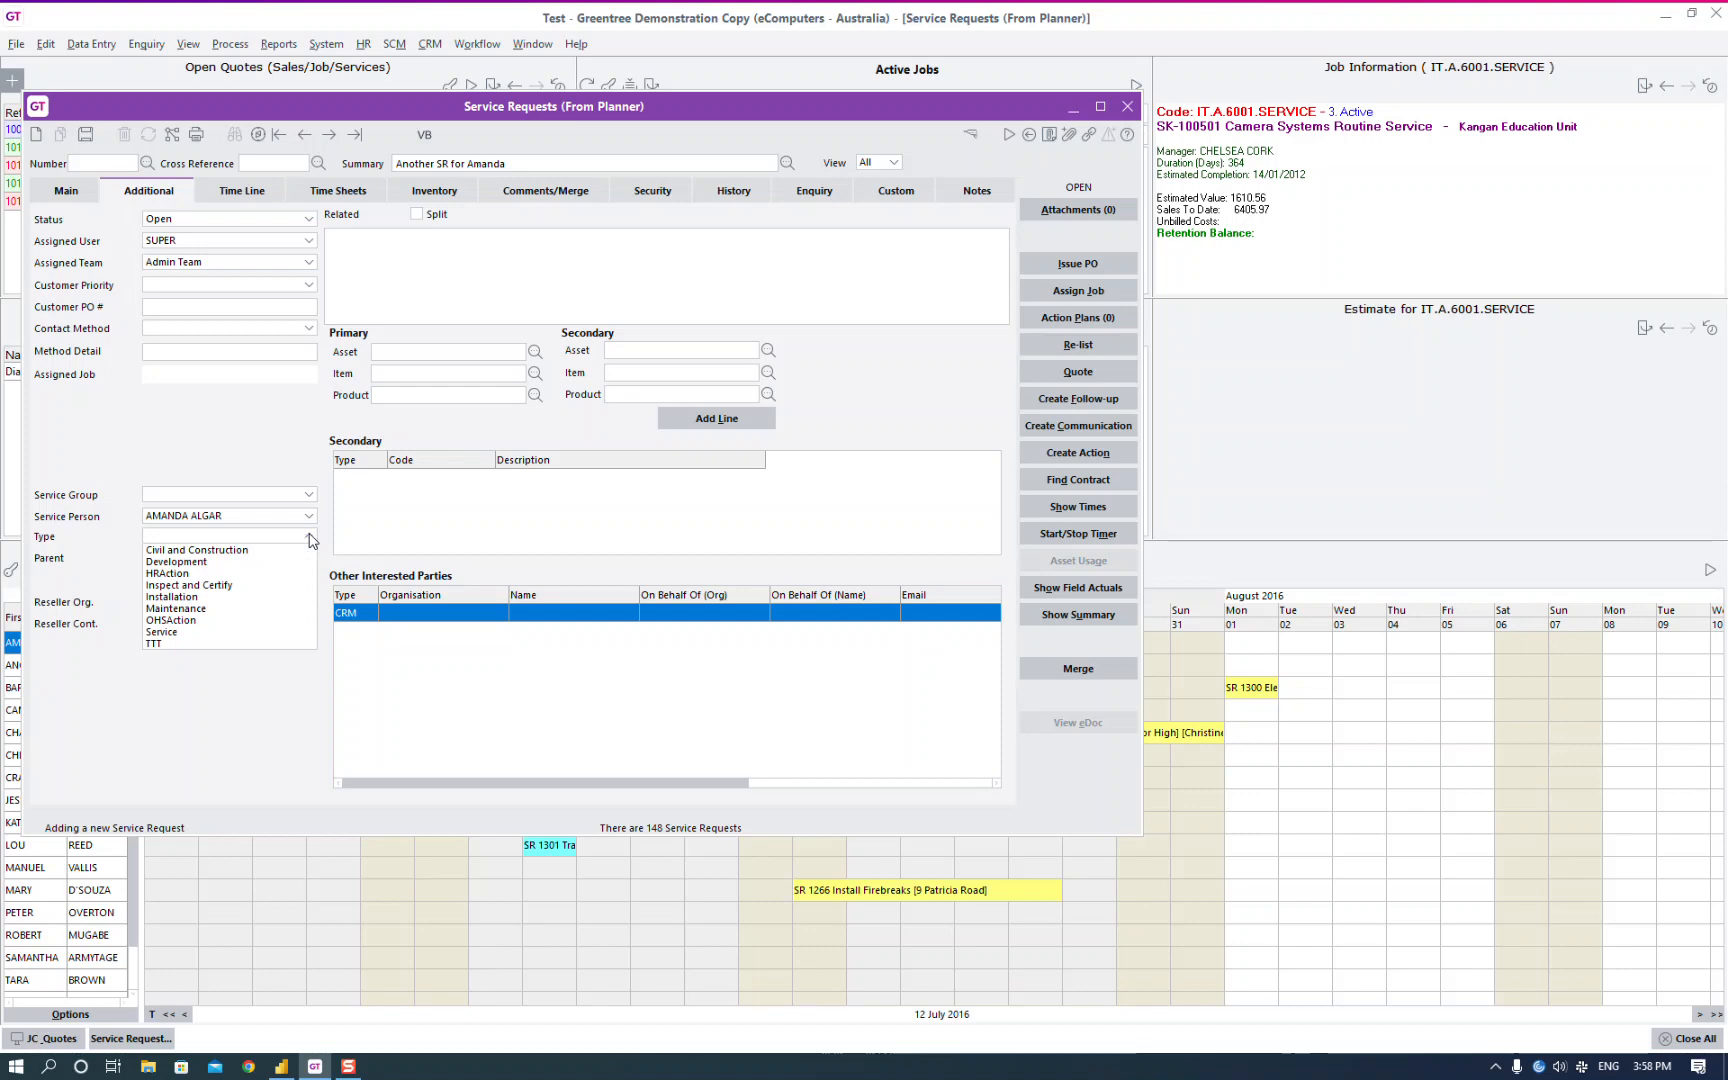
click(175, 608)
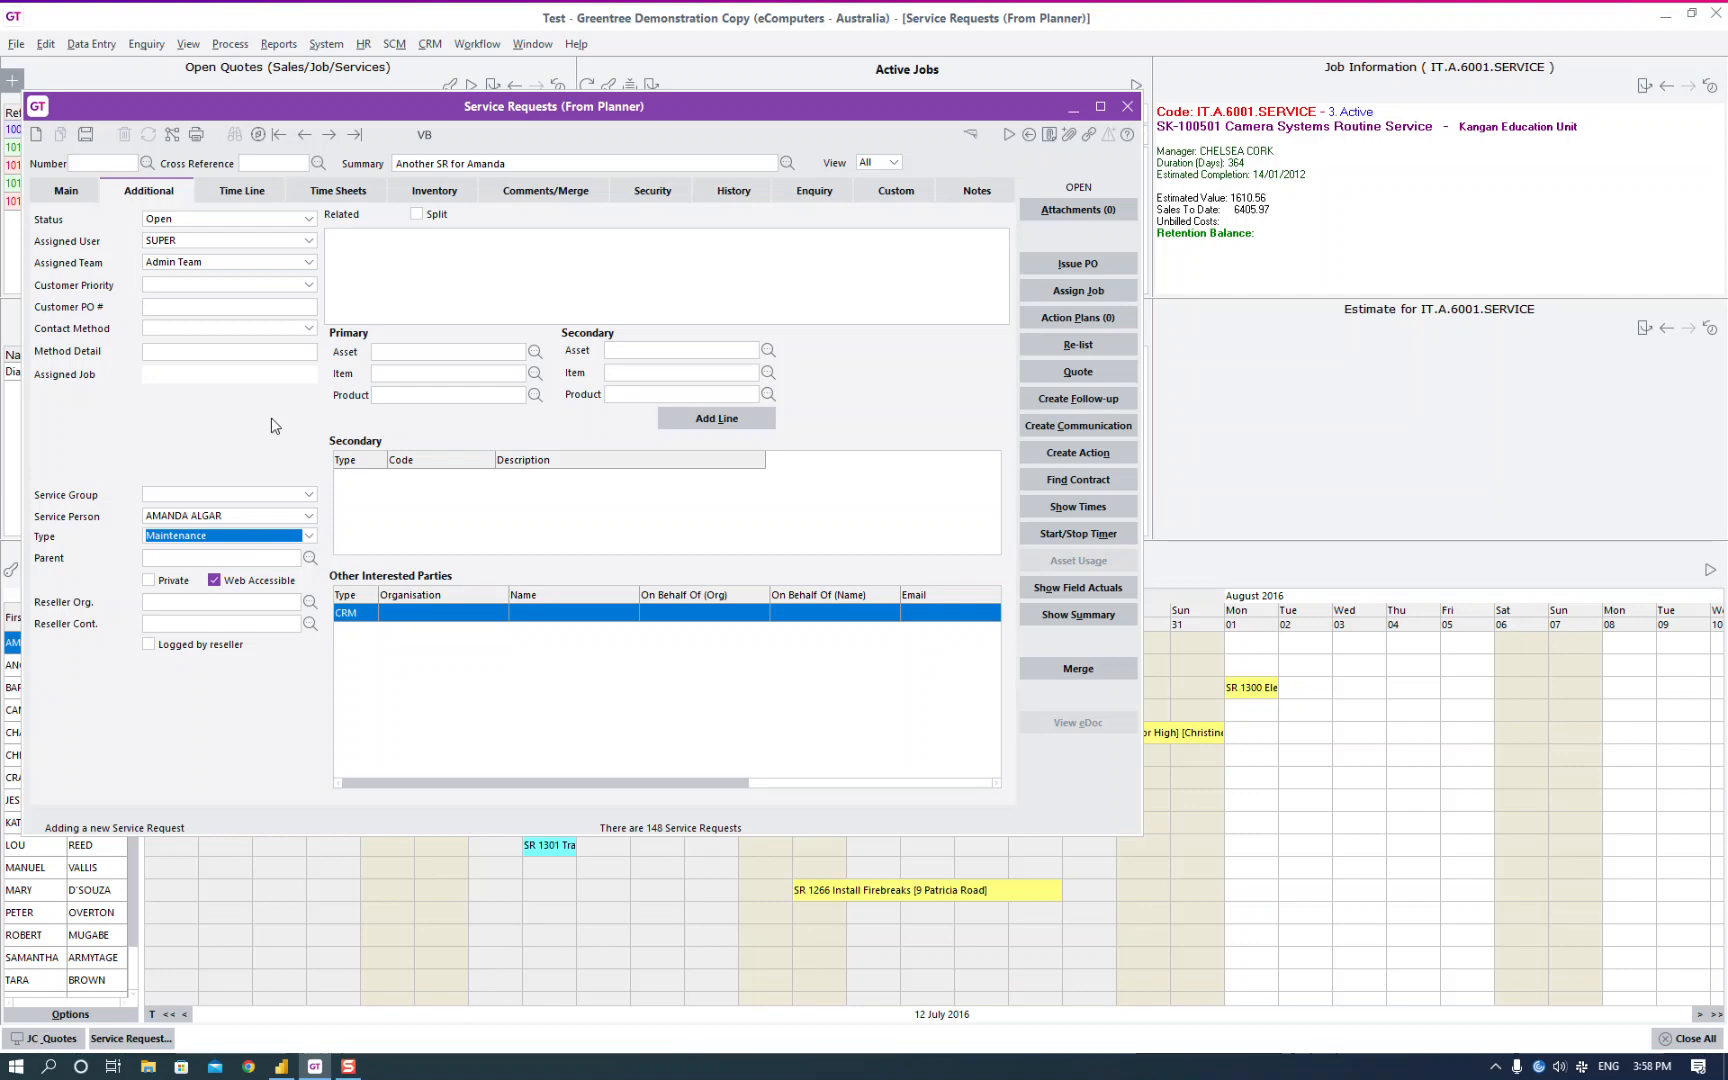
key(ctrl+s)
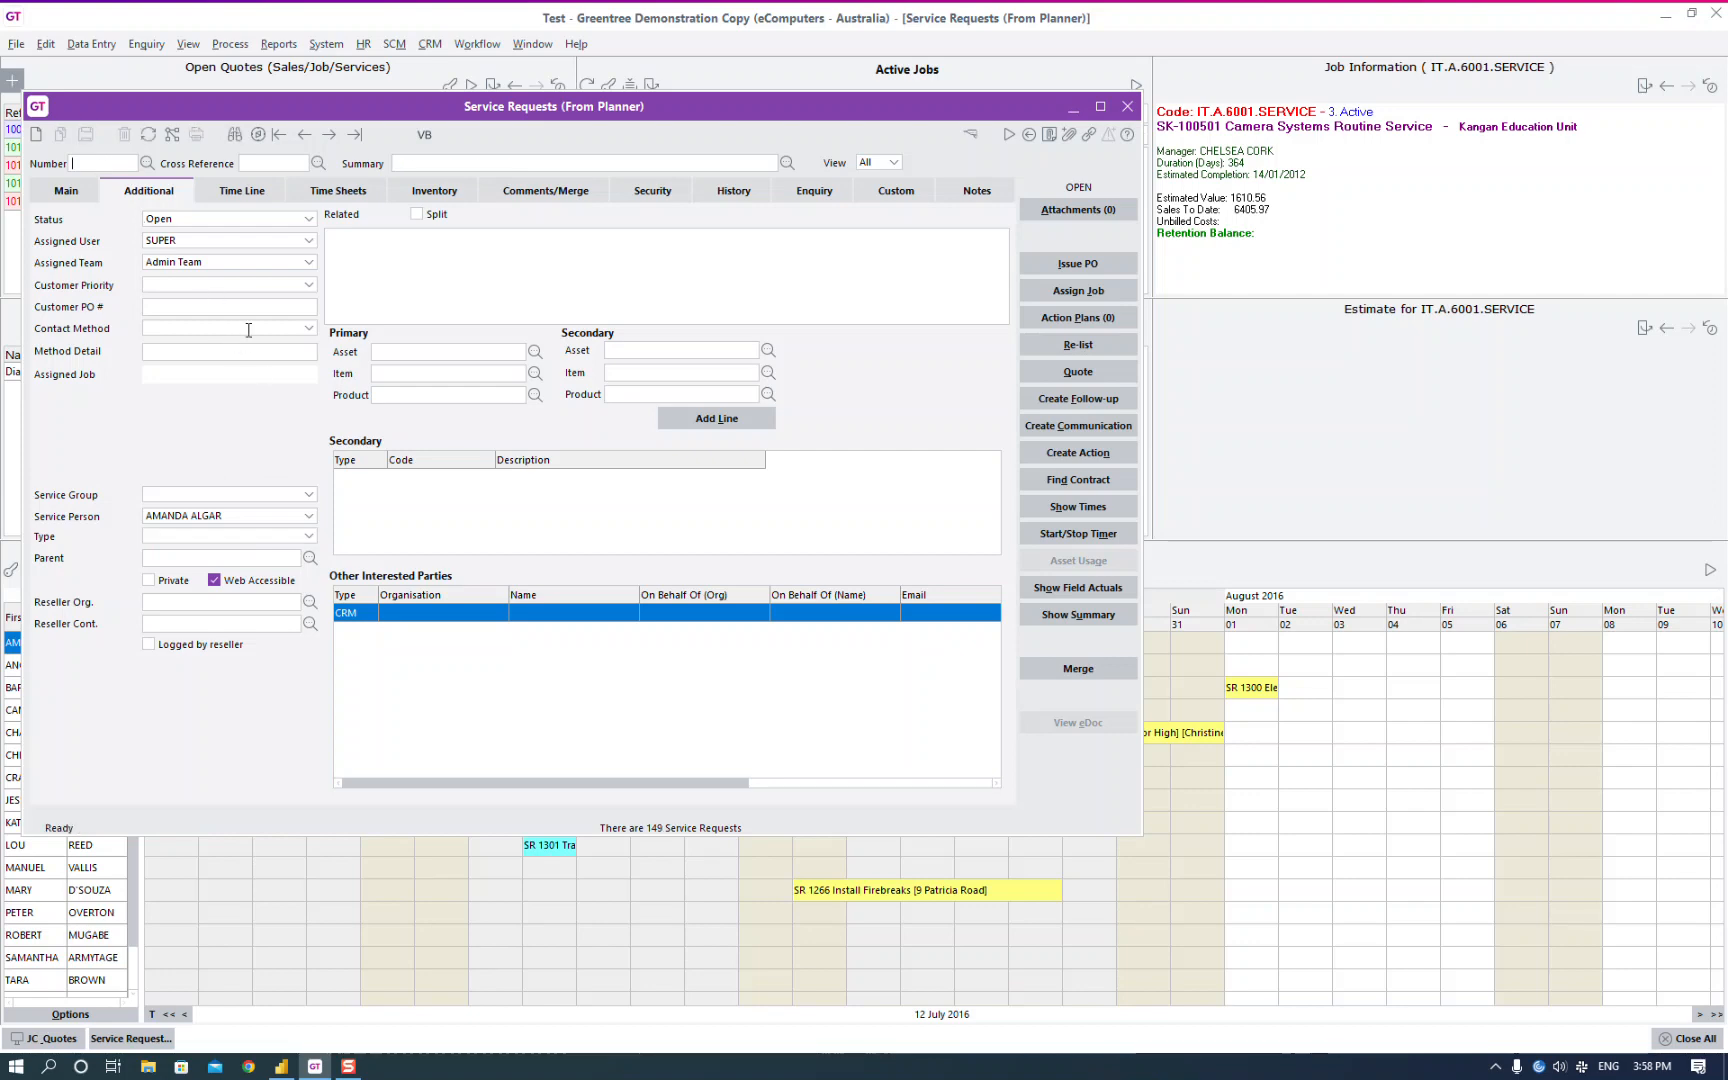
click(148, 136)
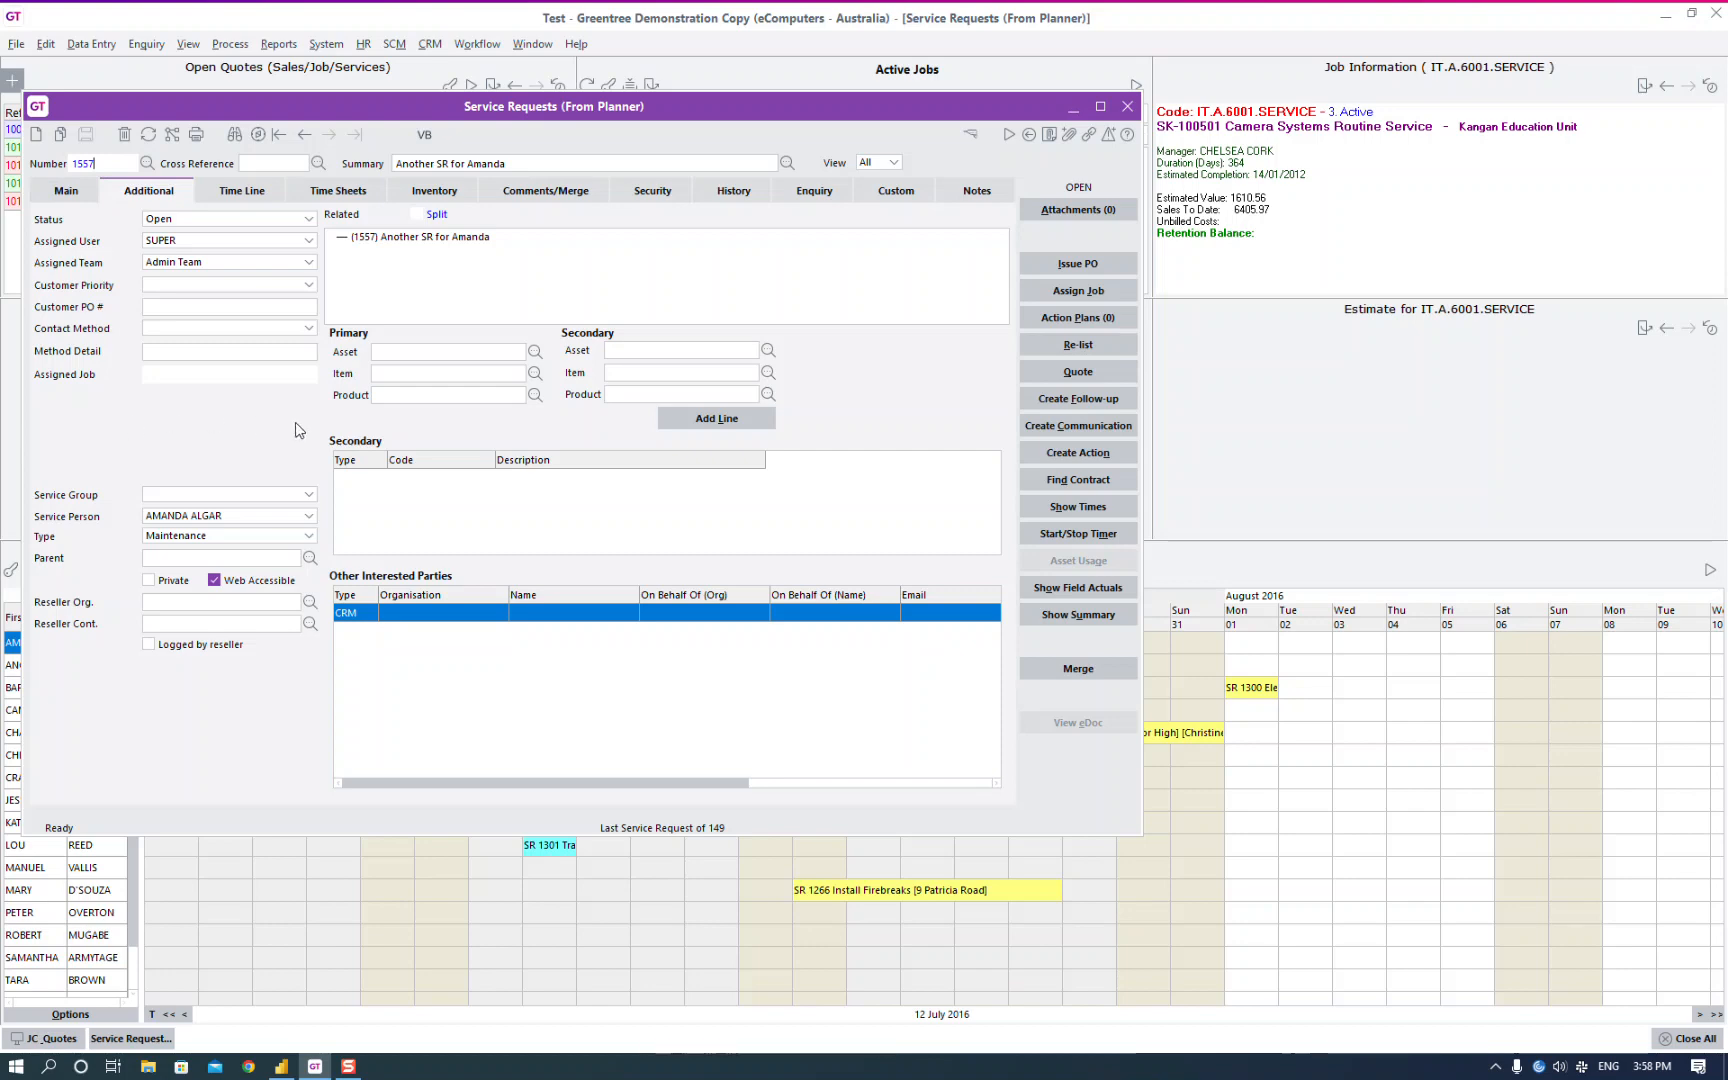
click(1127, 108)
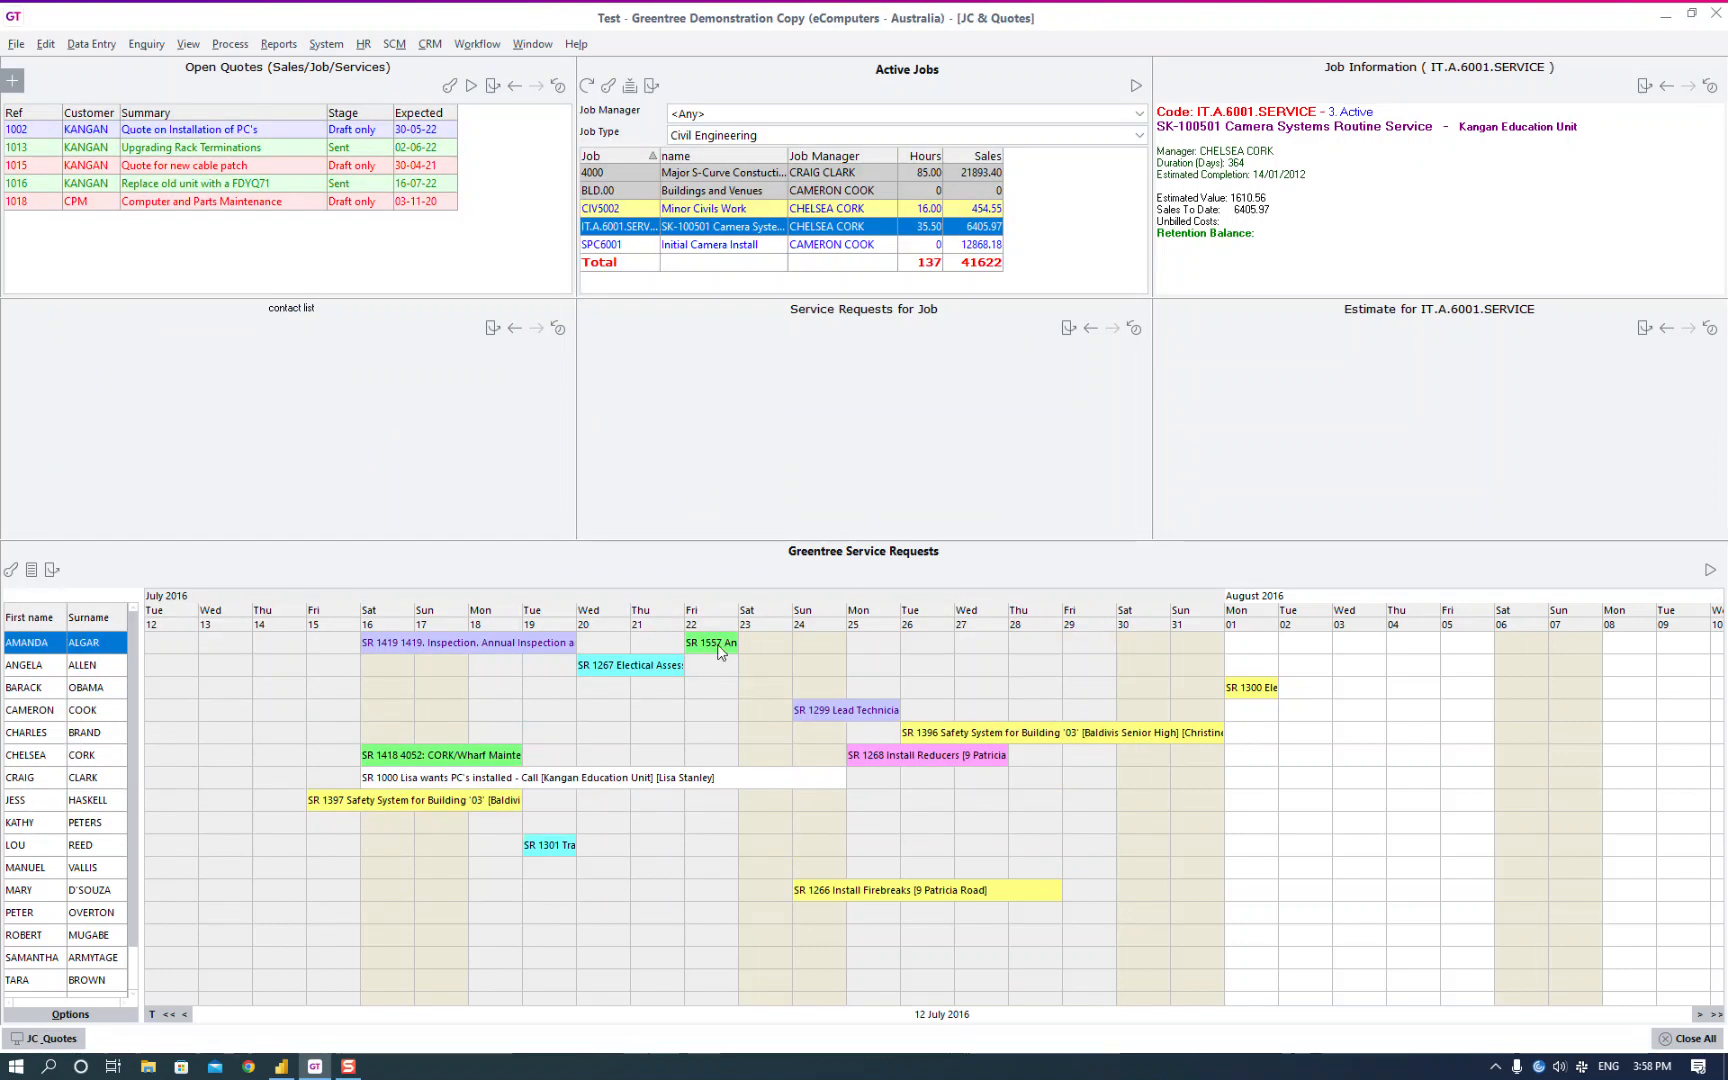
Step: Switch to Power BI Desktop, refresh the GreentreePlanner report, and view the details of service request 1557
mouse_move(721, 652)
key(alt+Tab)
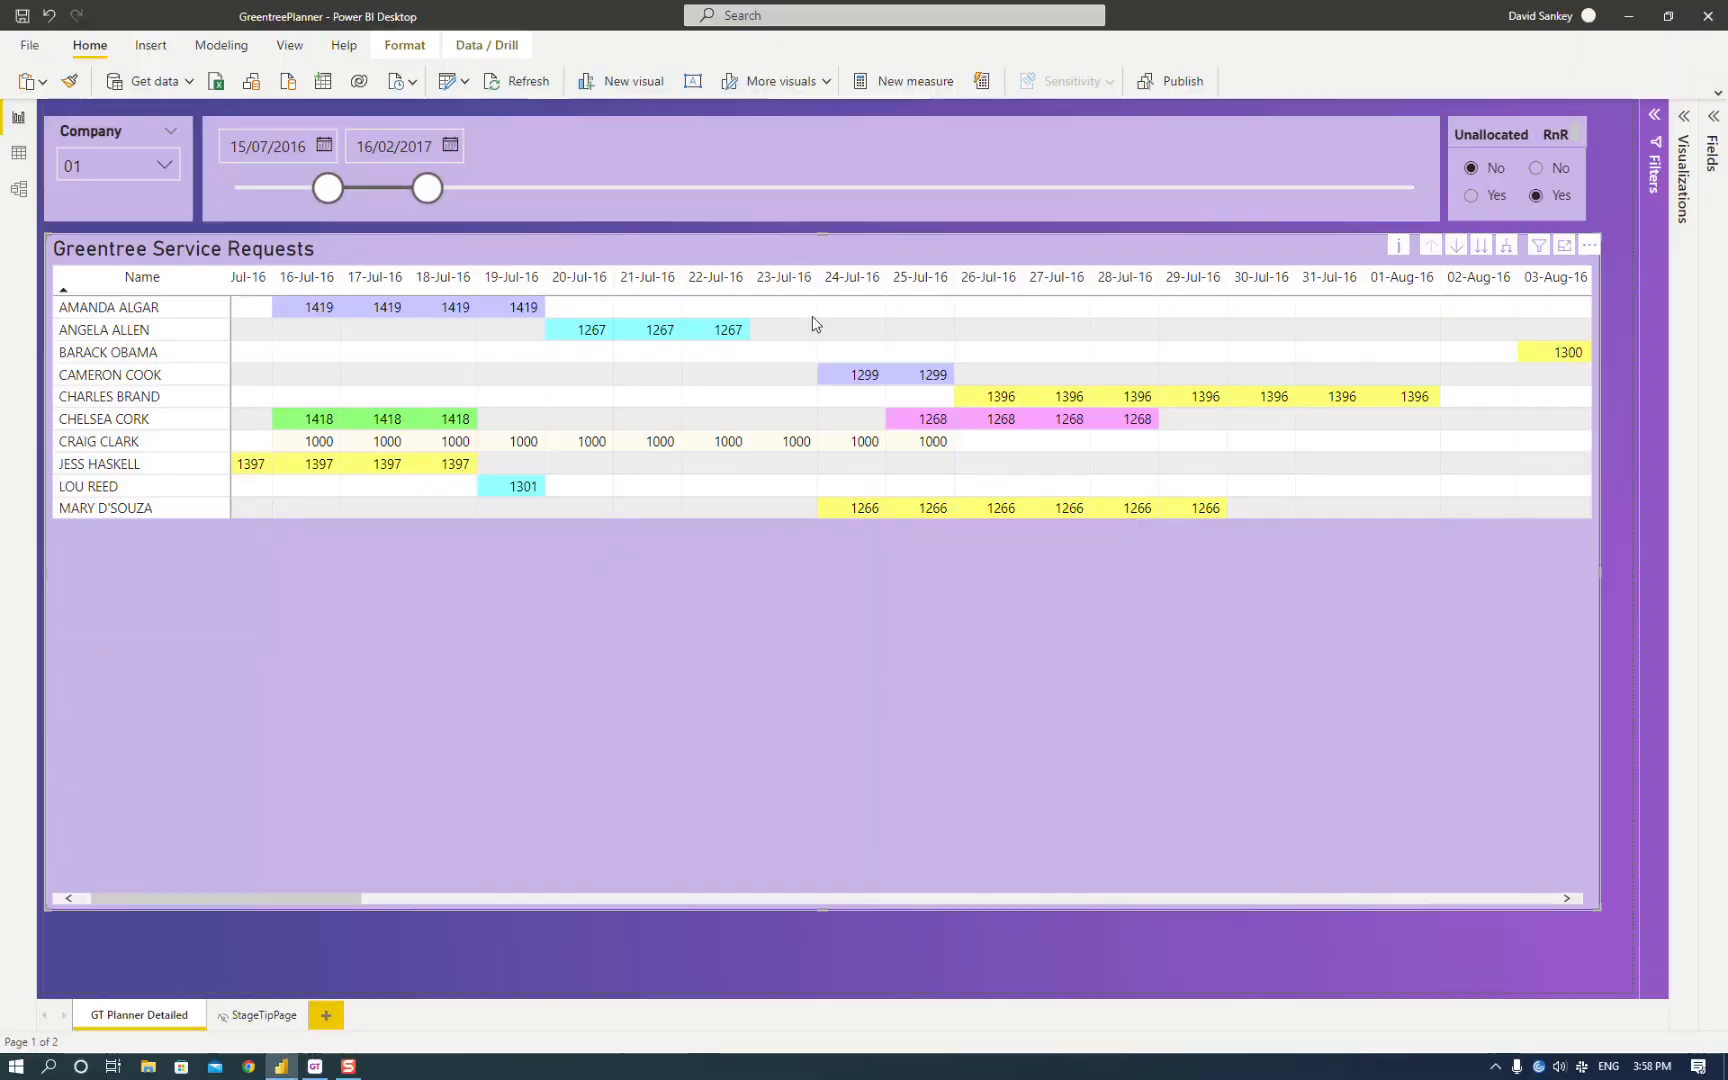
click(520, 84)
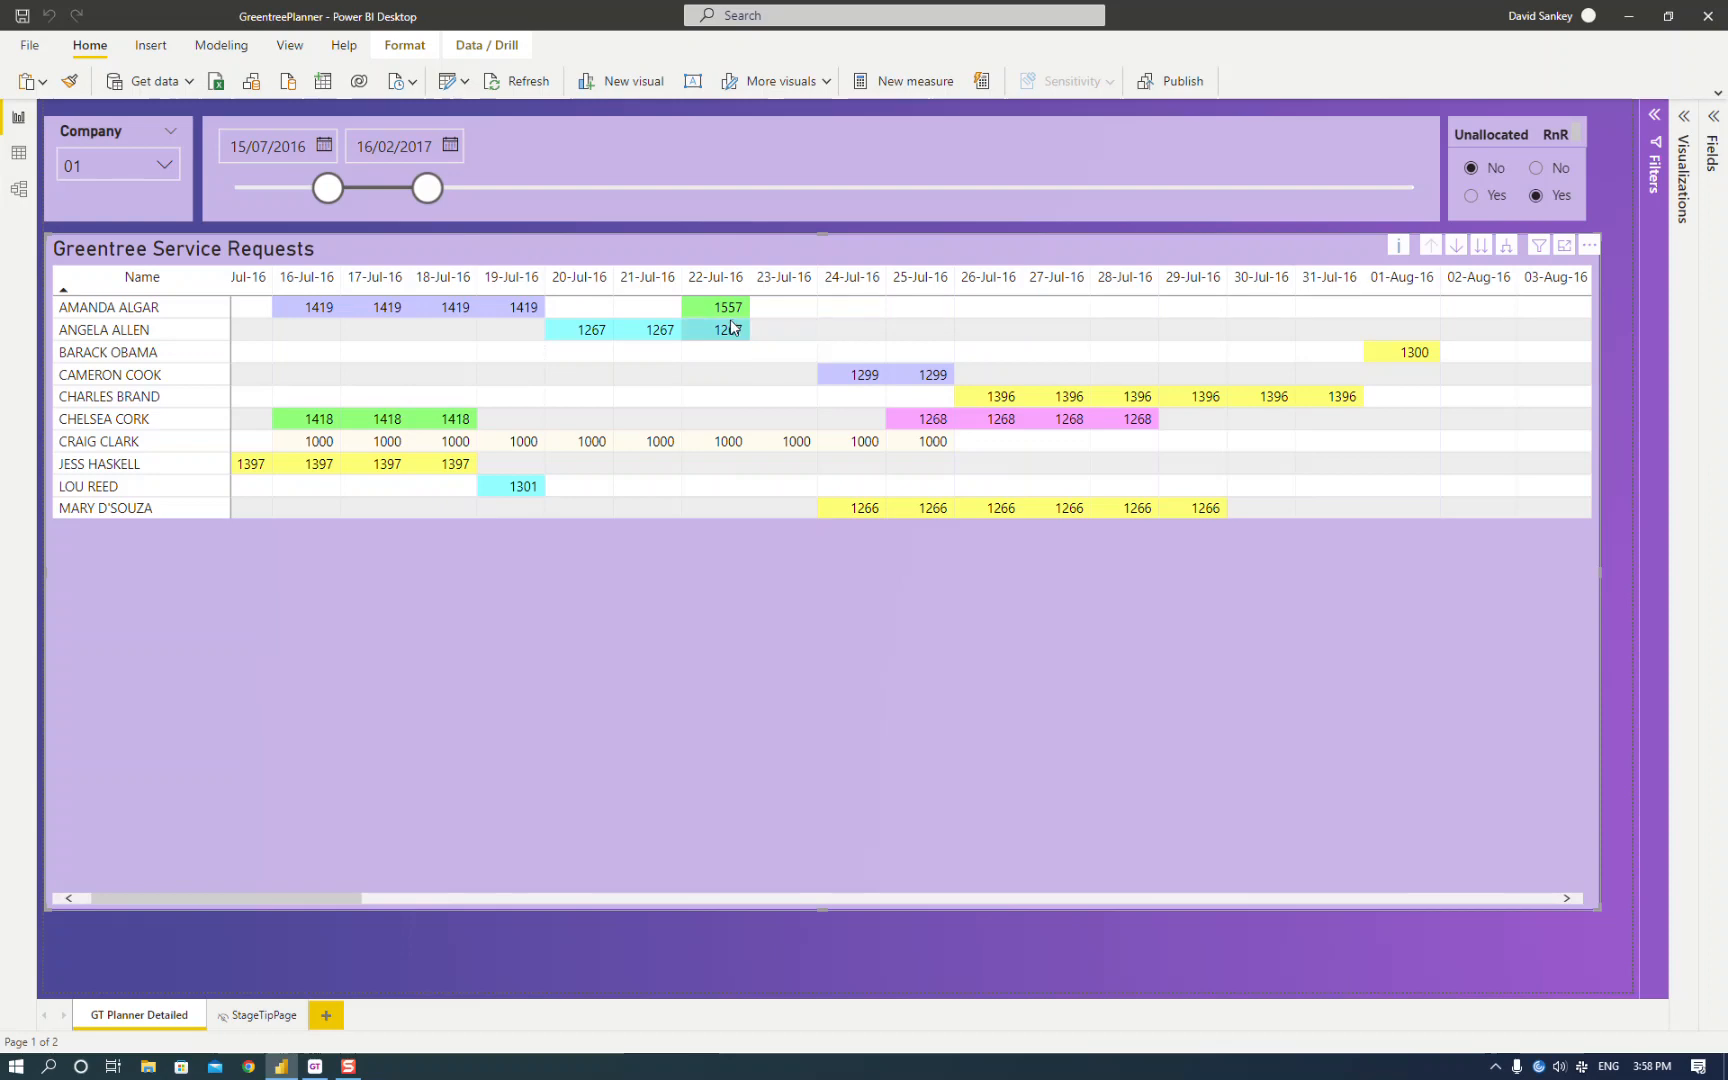
mouse_move(733, 318)
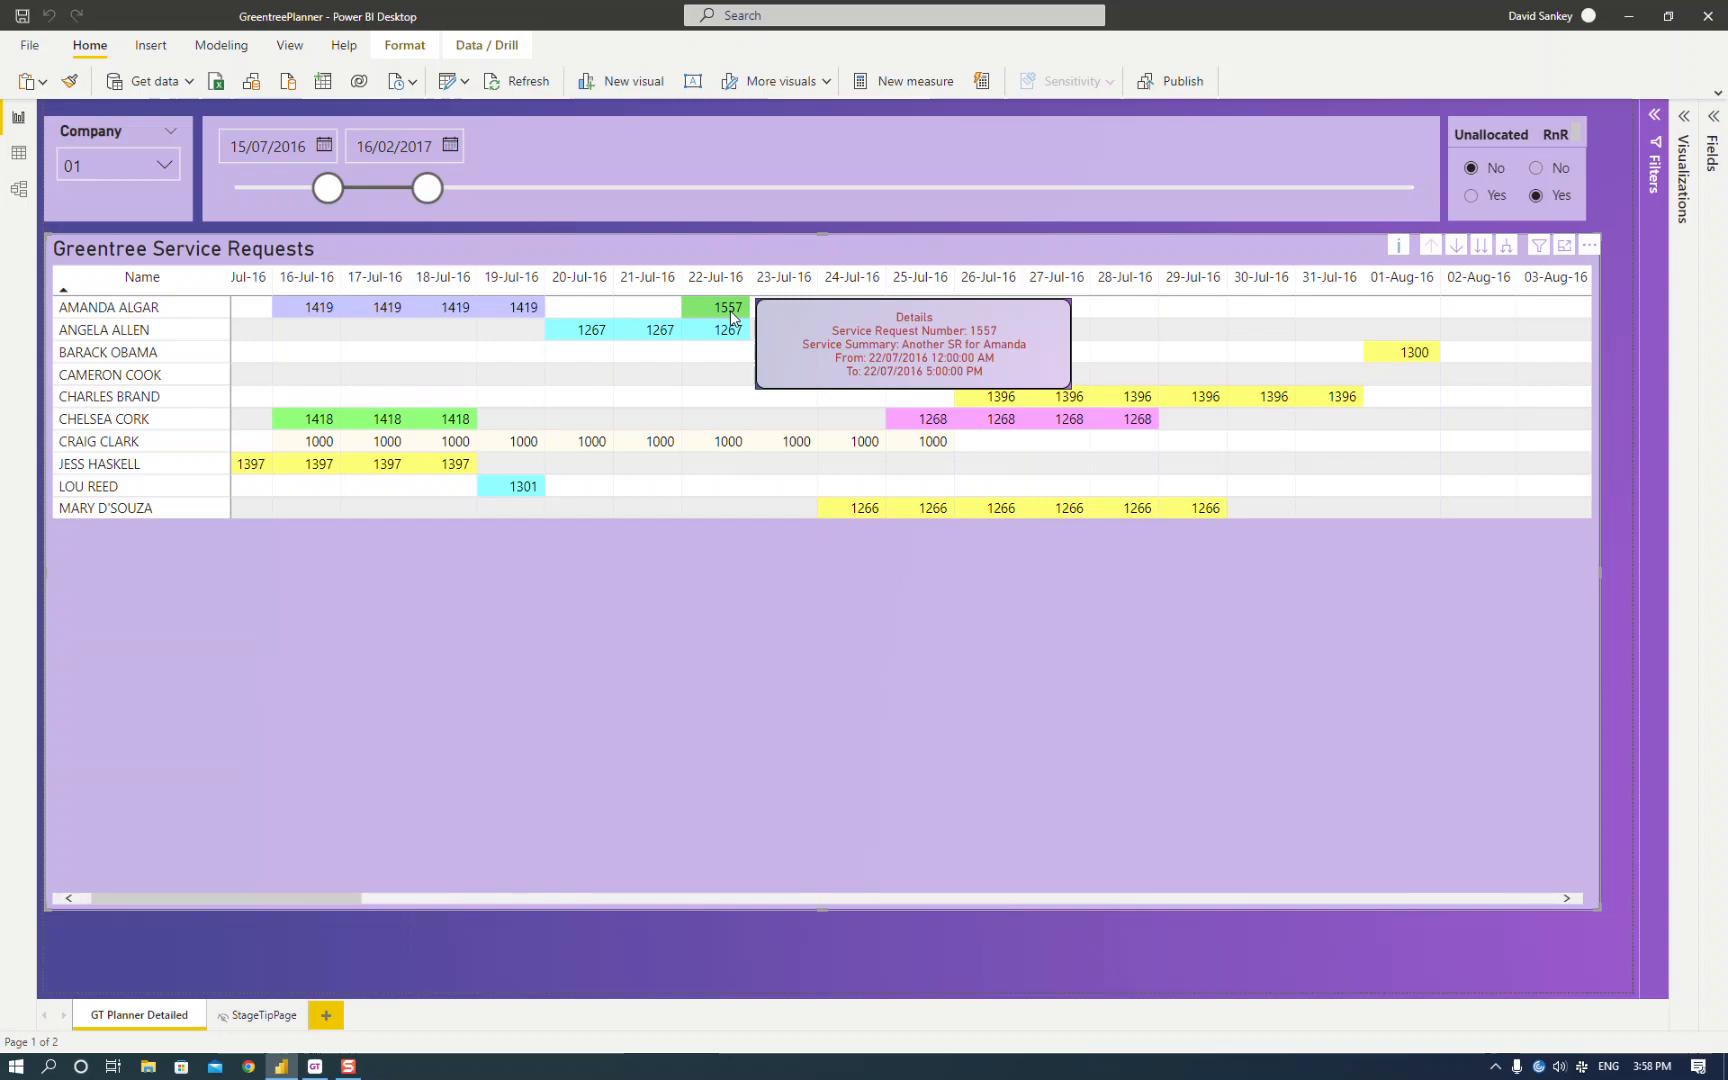
Step: Switch to Greentree, set service request 1557's Finish By date to 22/10/2016, and save it
key(alt+Tab)
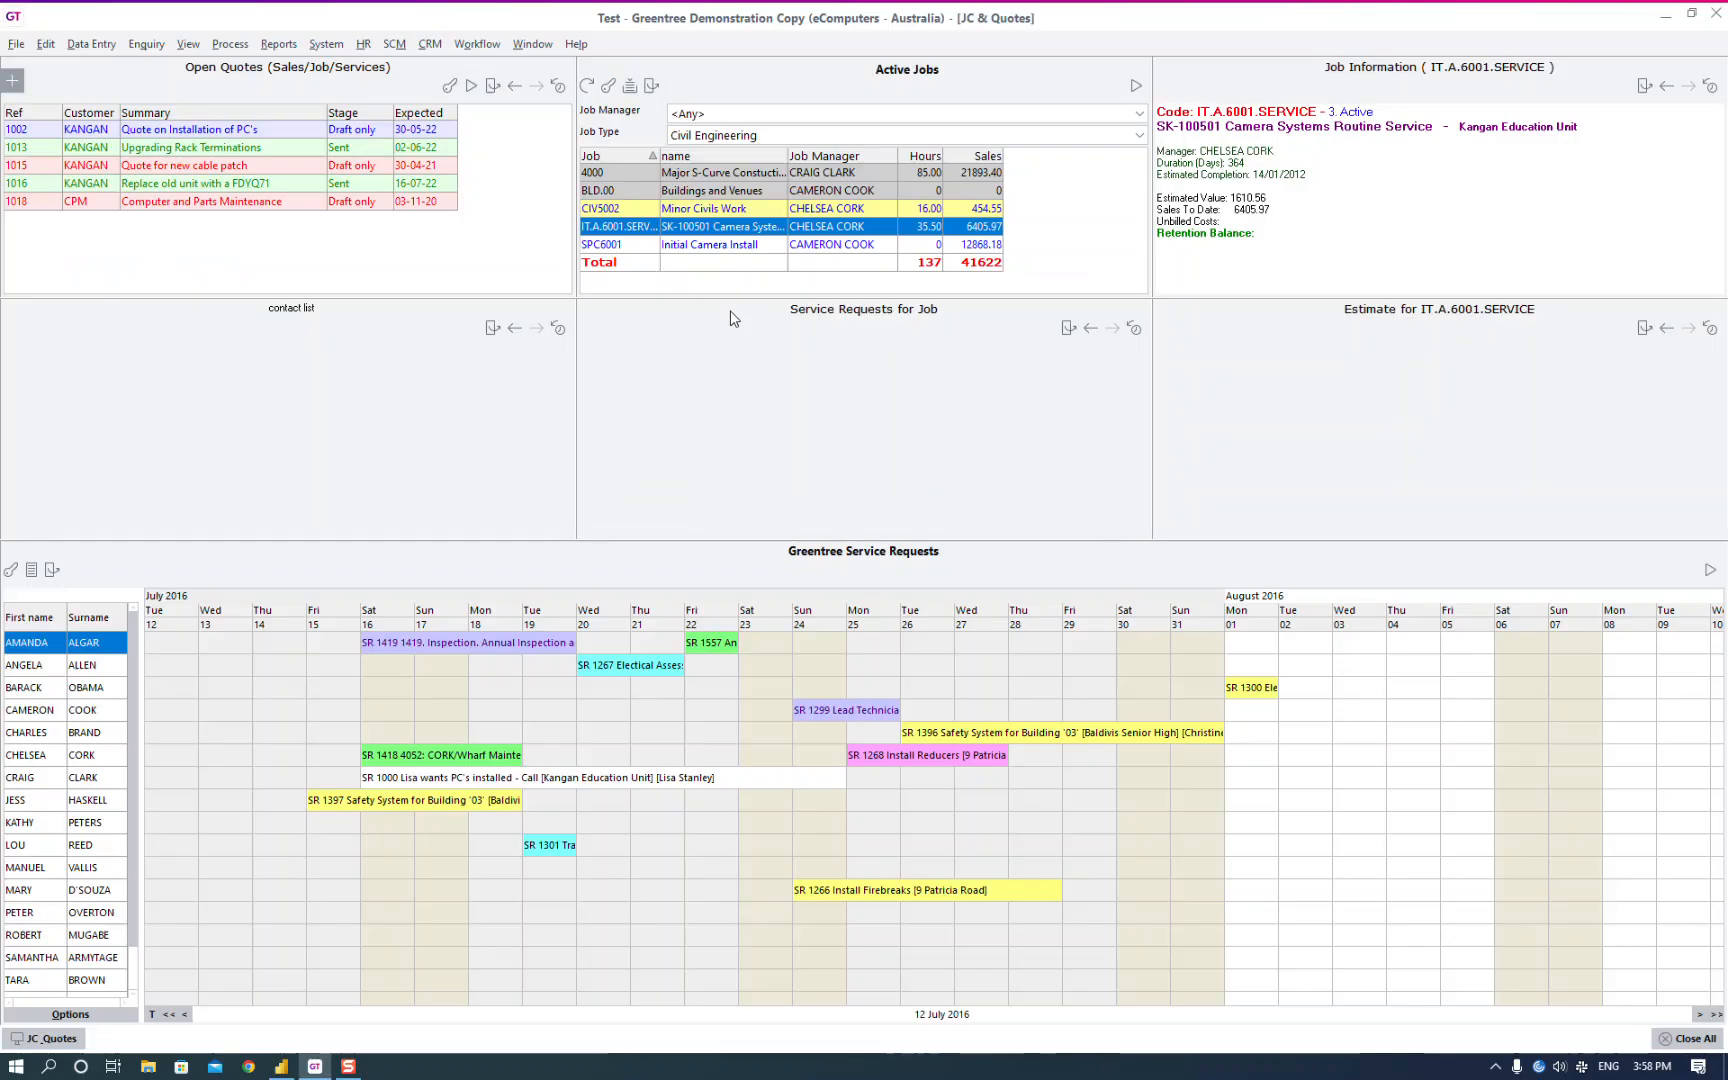
double_click(710, 643)
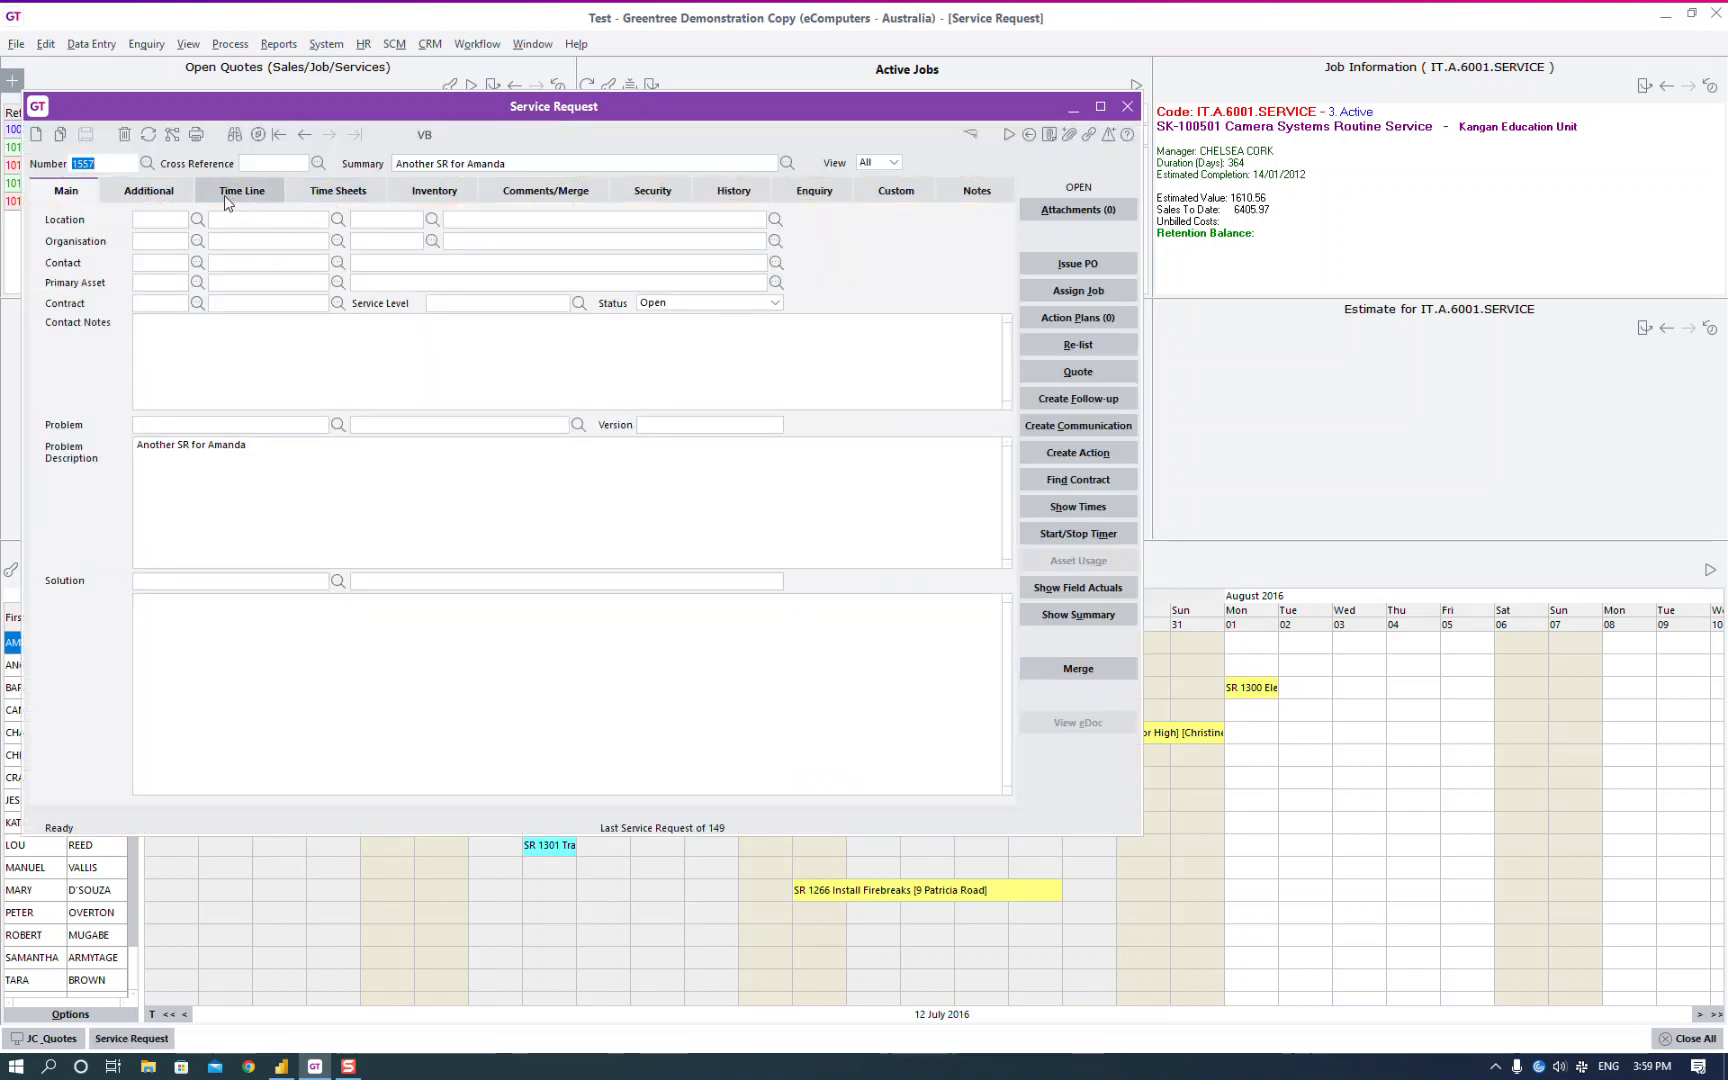
click(255, 197)
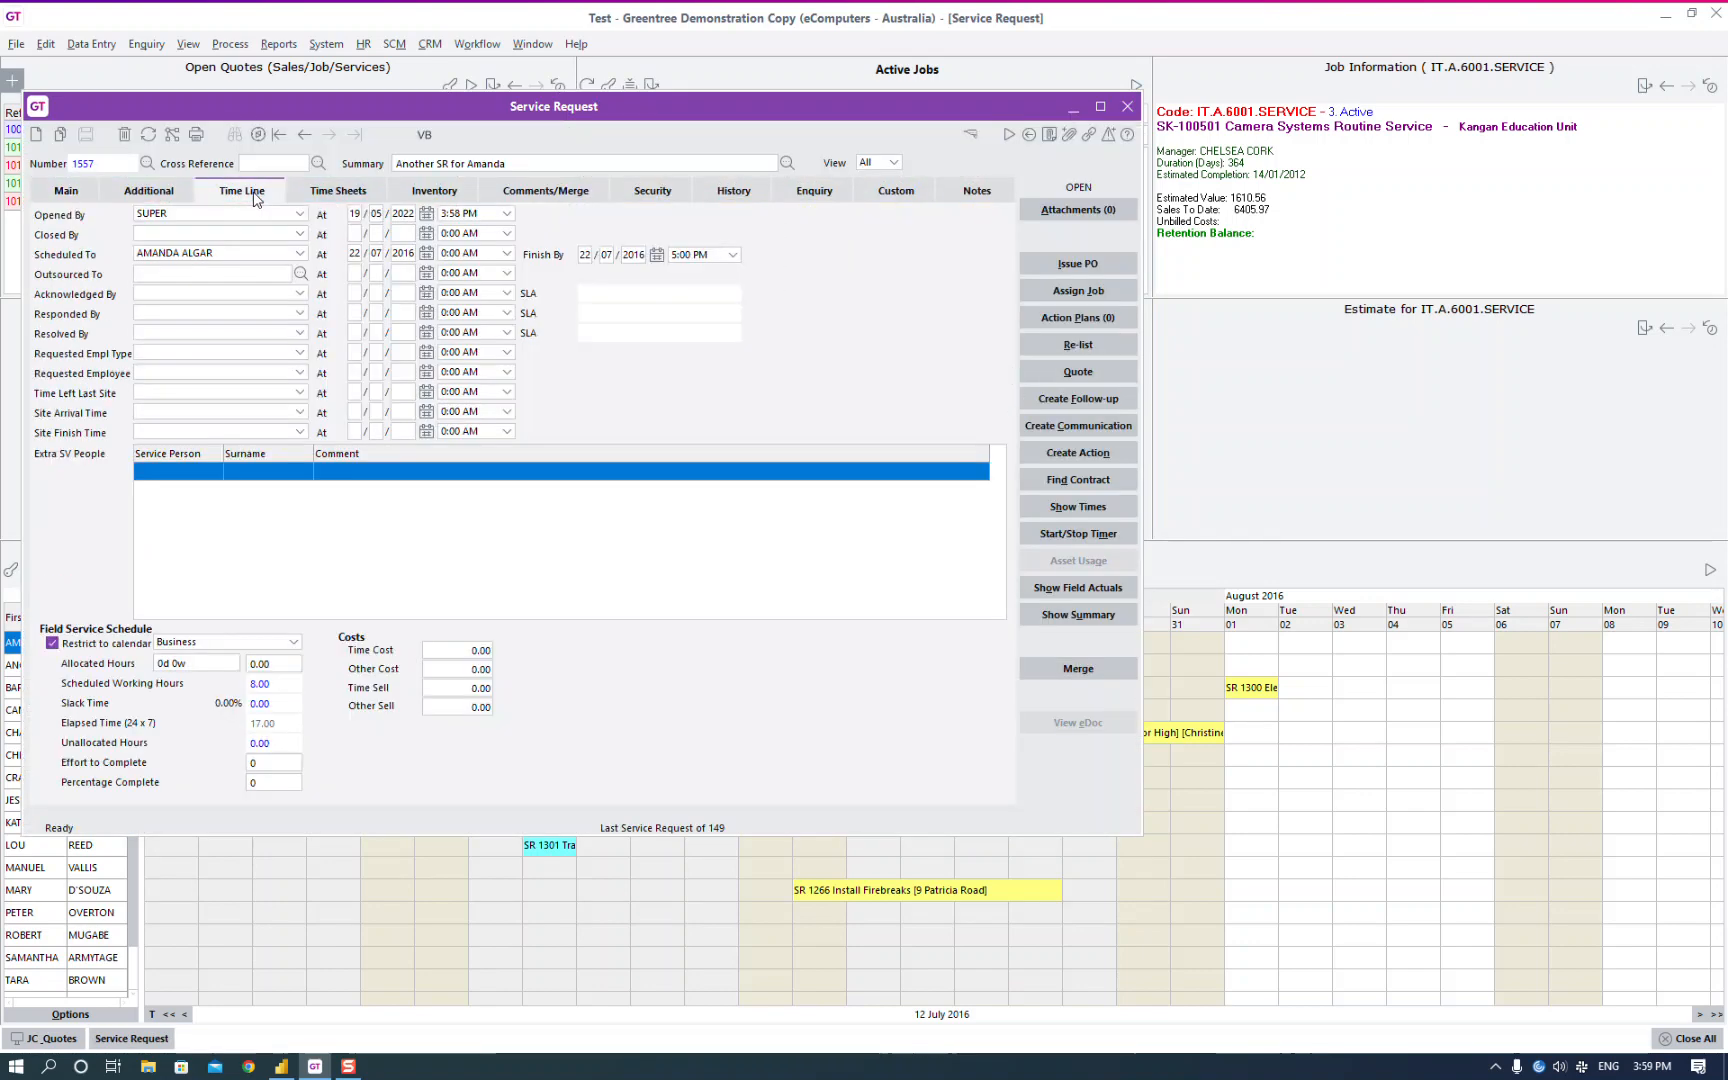
click(608, 254)
text(10)
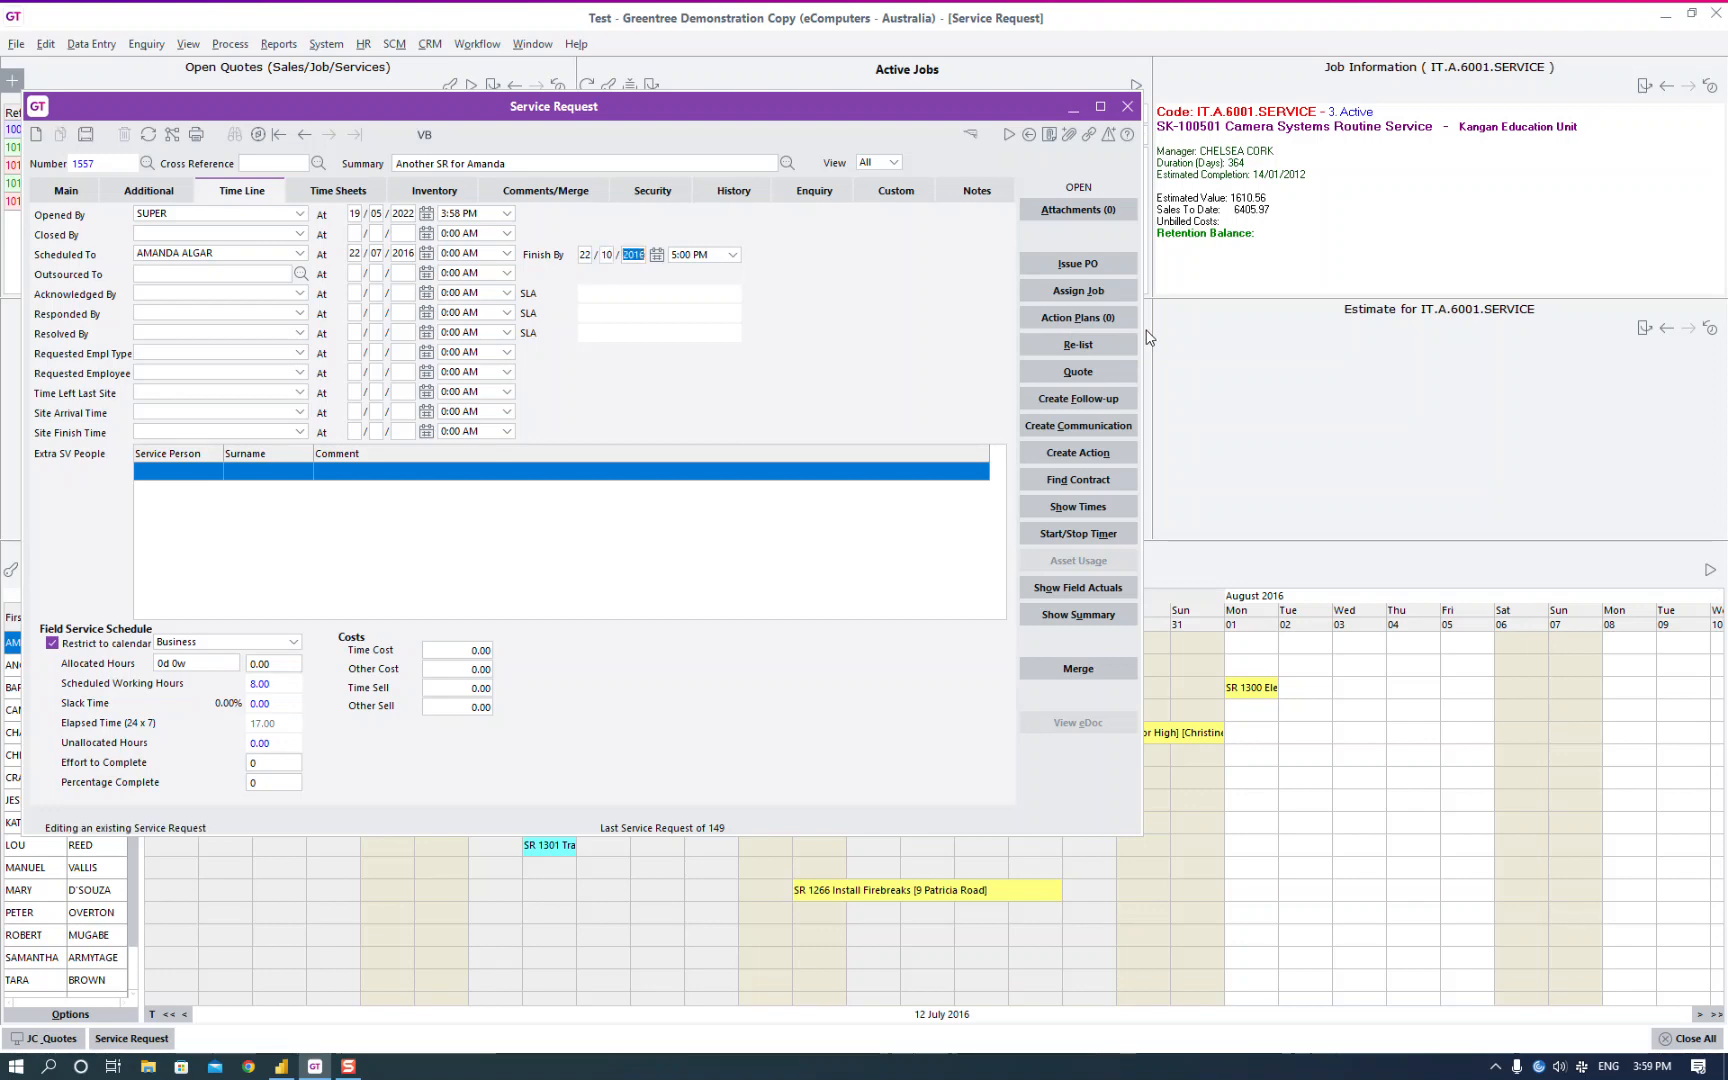
key(Tab)
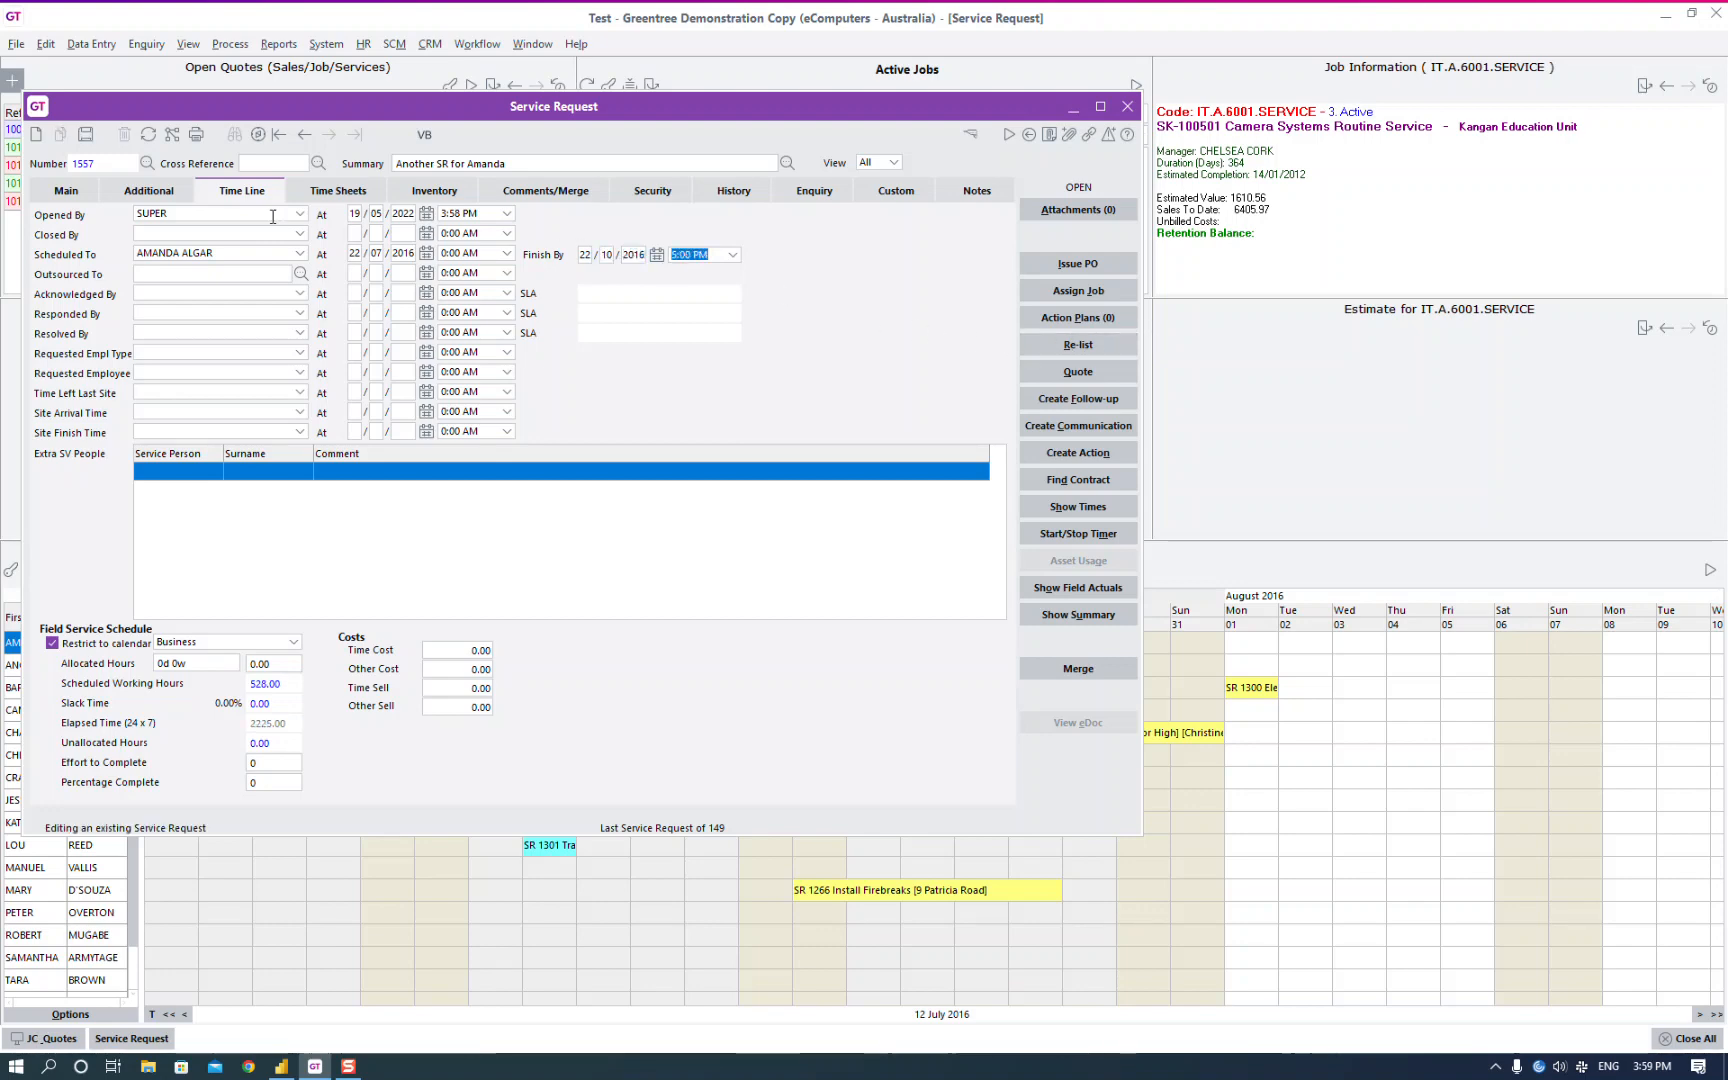
click(86, 134)
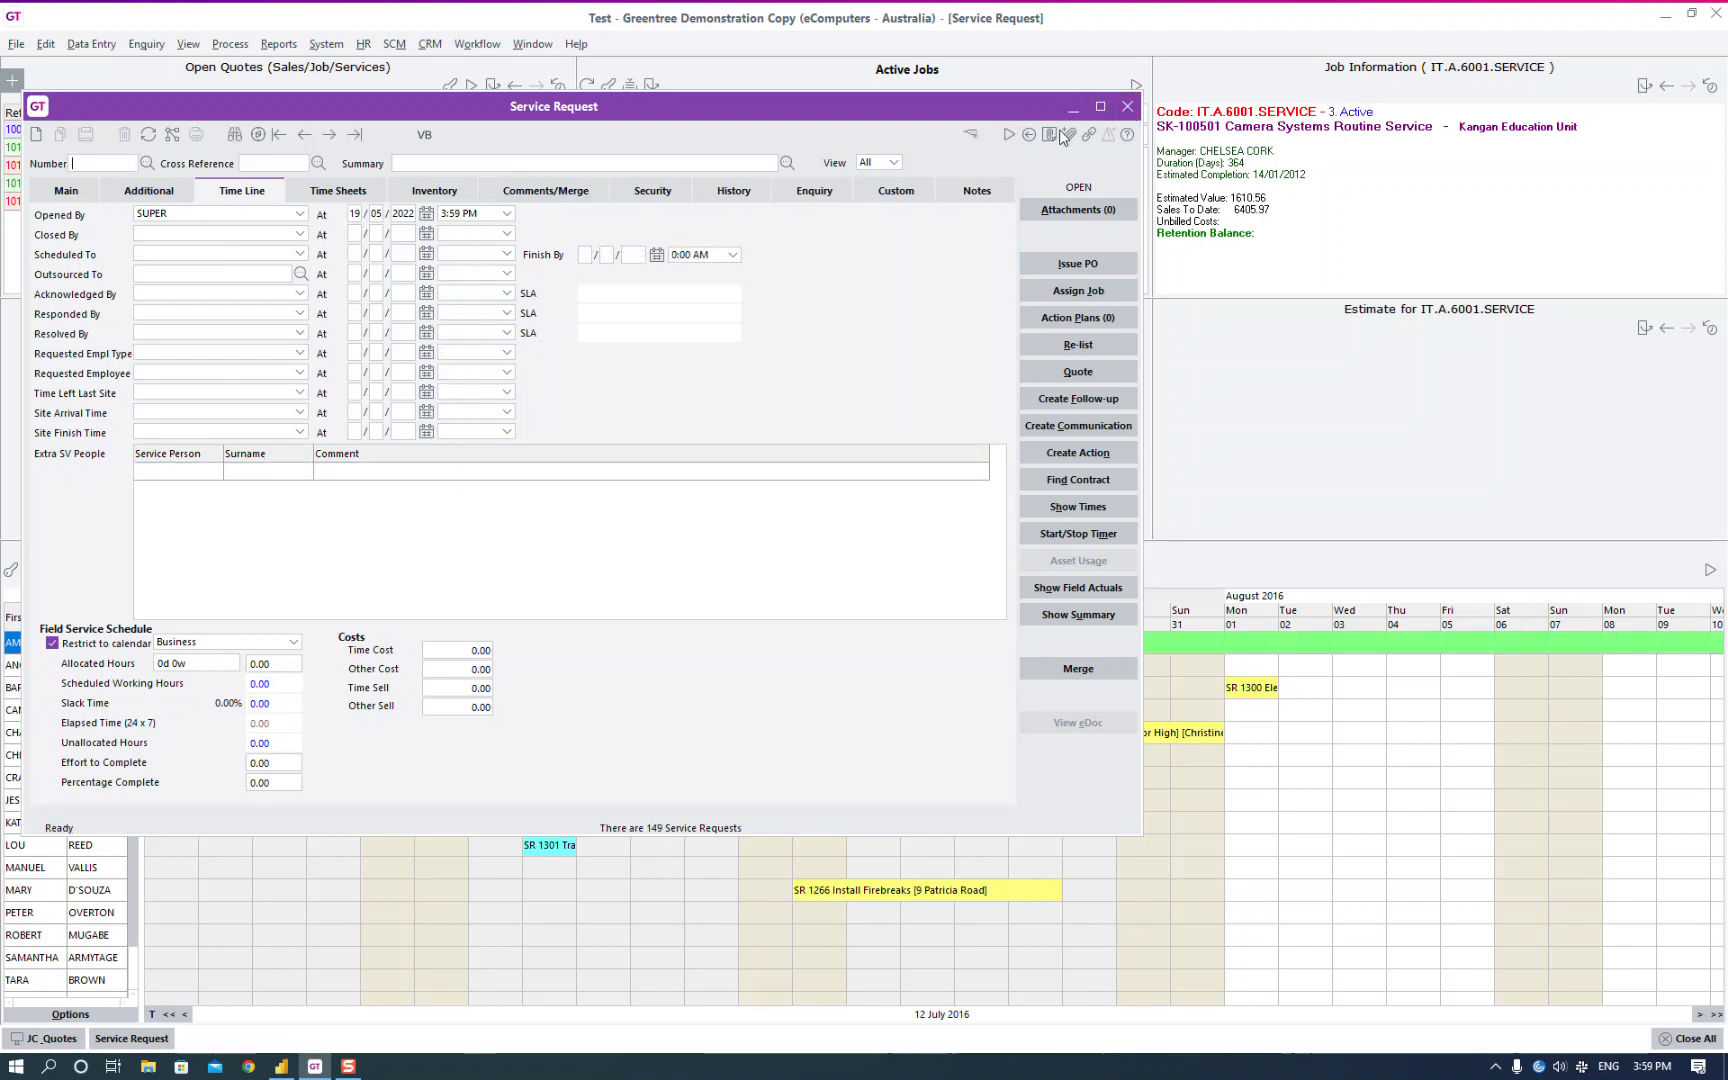
click(1127, 106)
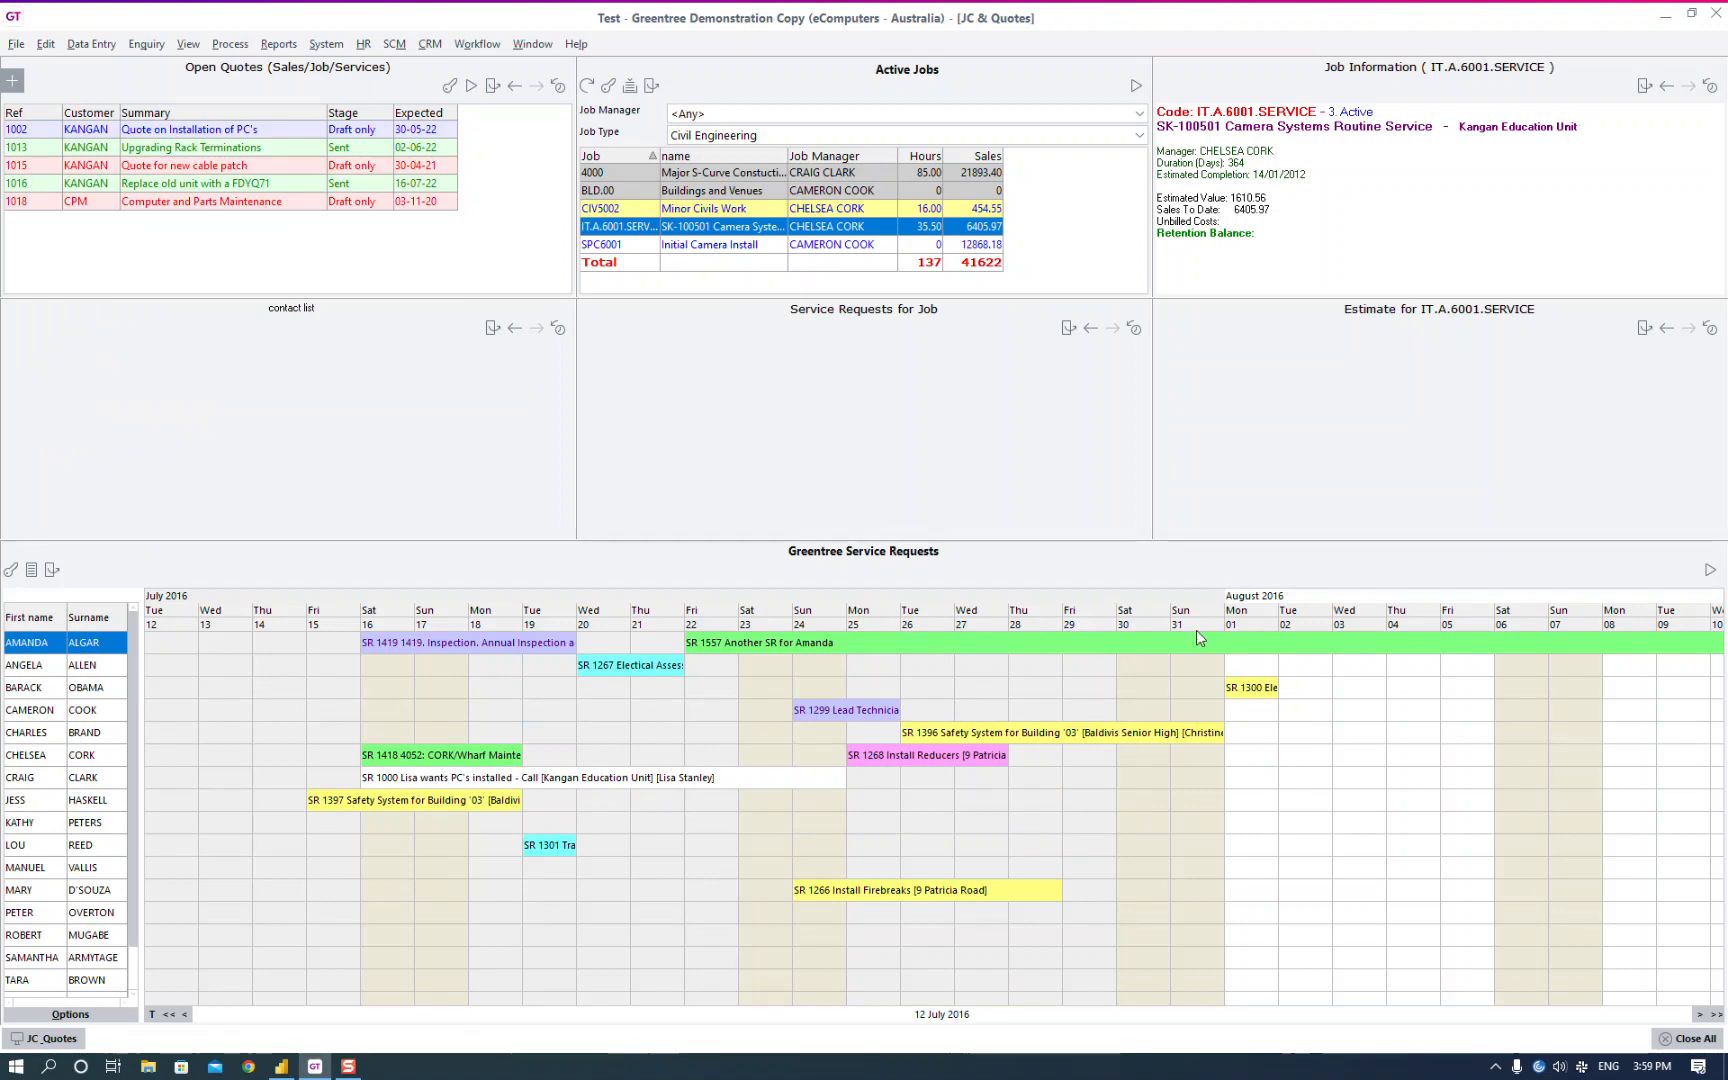
Step: Open service request 1557, set its custom fields DaysOff to 2 and DaysOn to 5, save it, and close the form
double_click(767, 645)
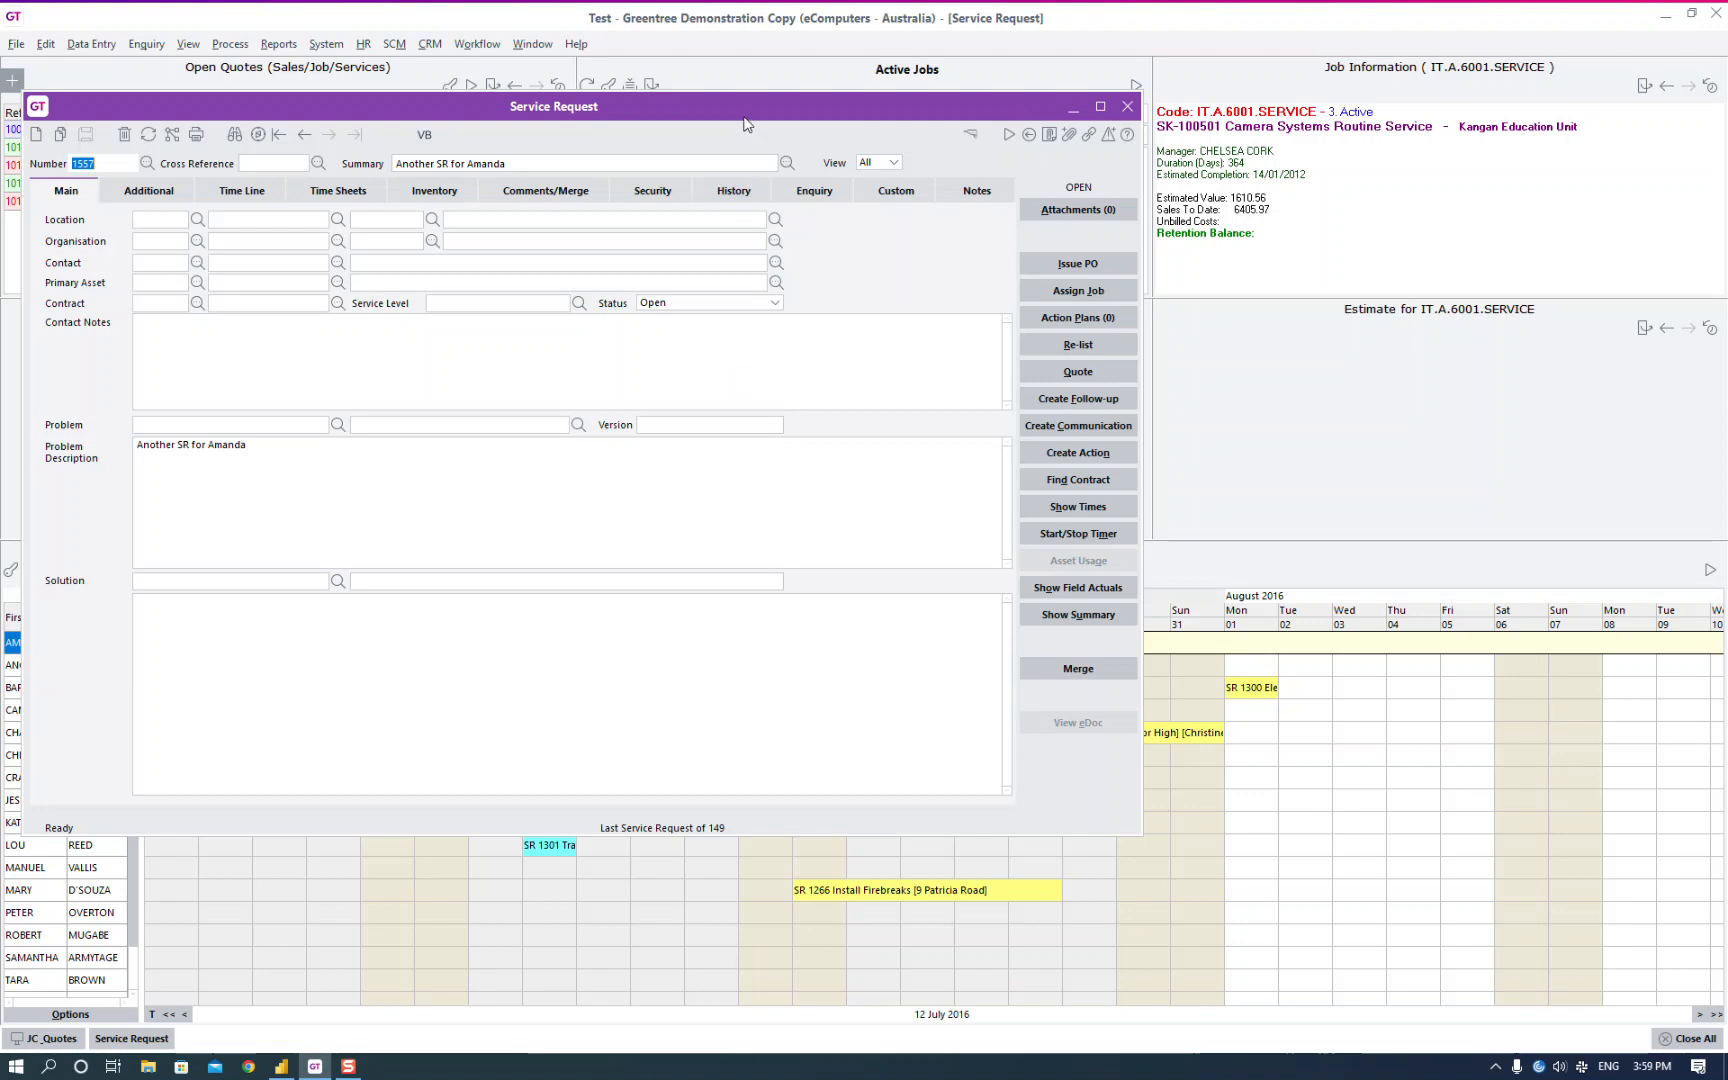
drag(744, 118, 766, 134)
click(917, 207)
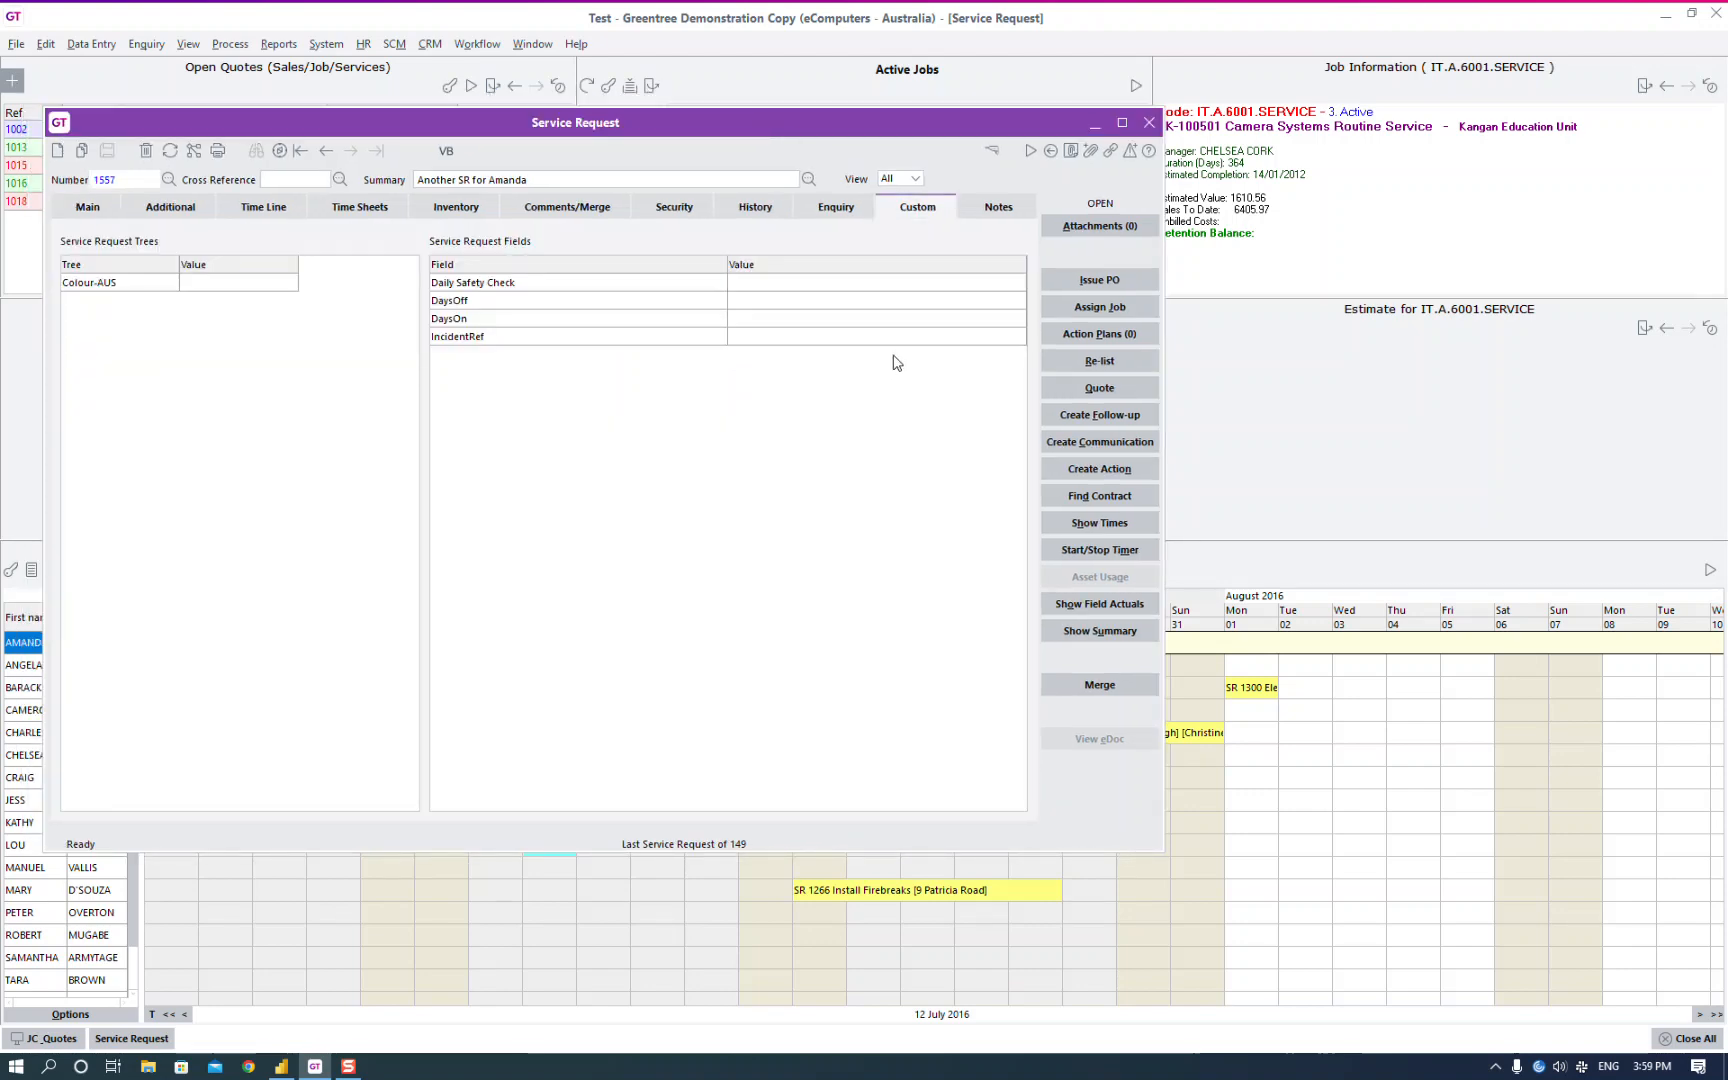
click(758, 301)
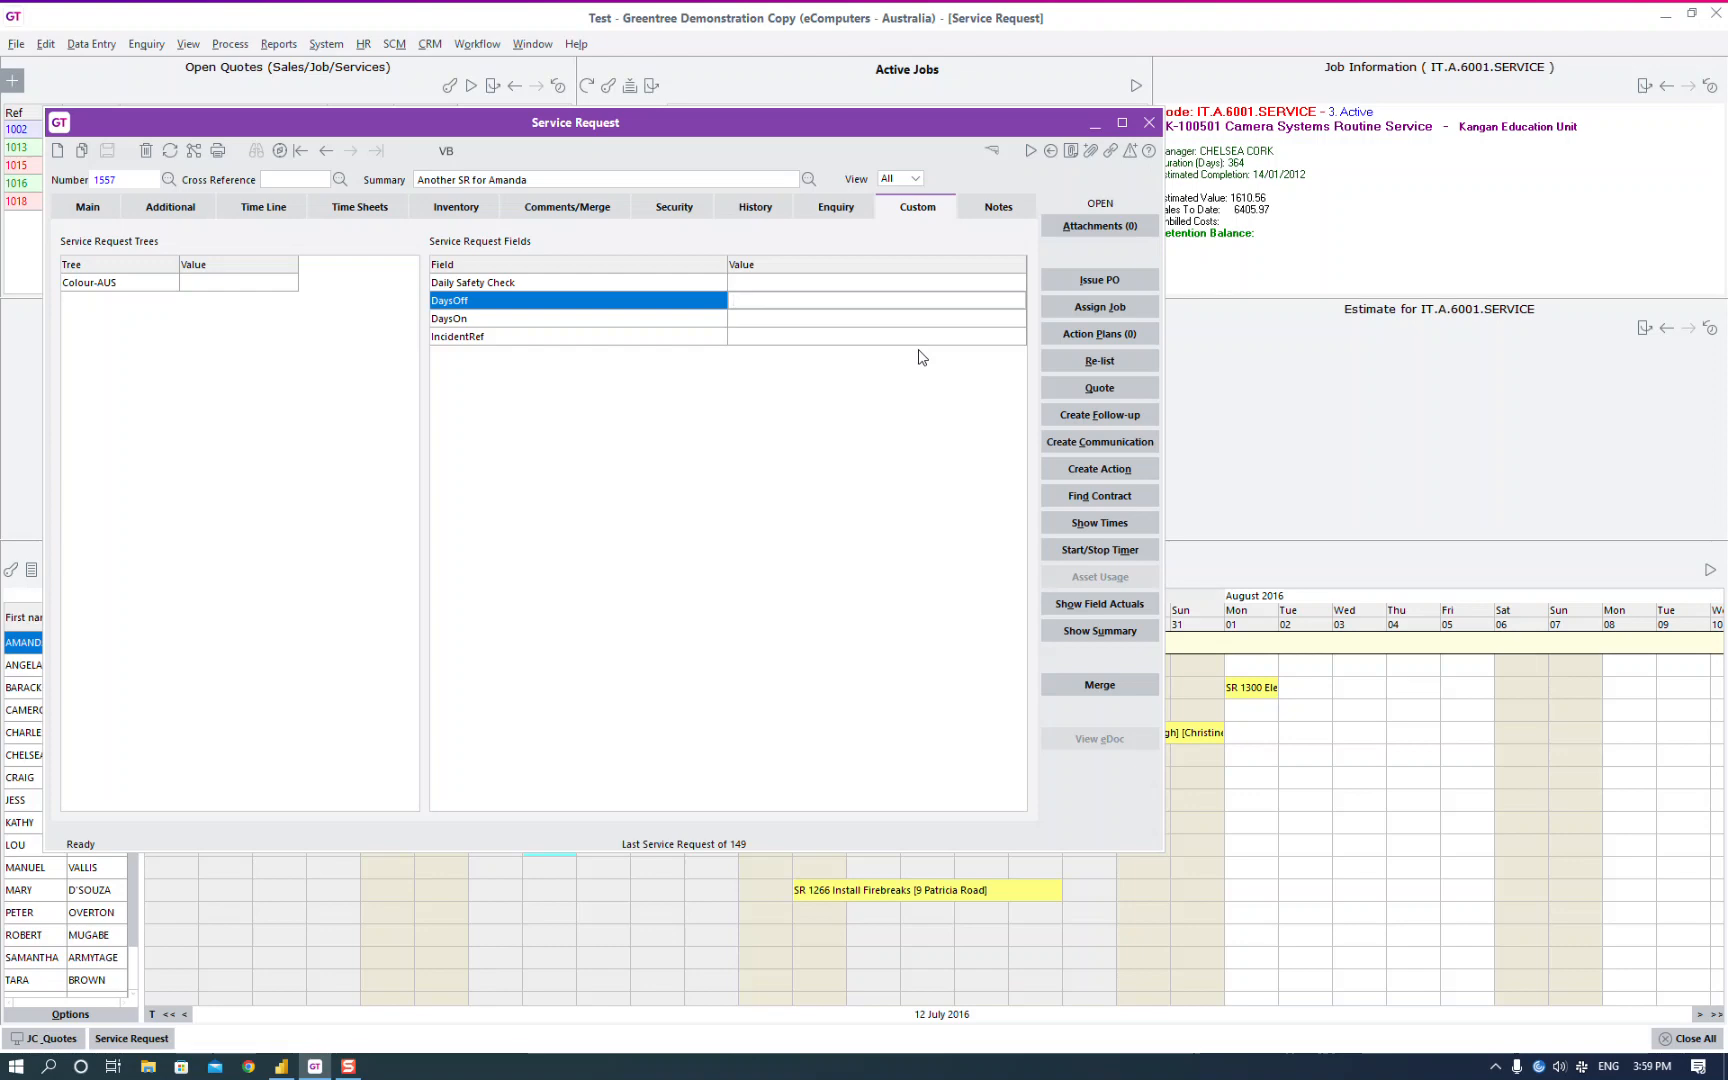
text(2)
click(764, 319)
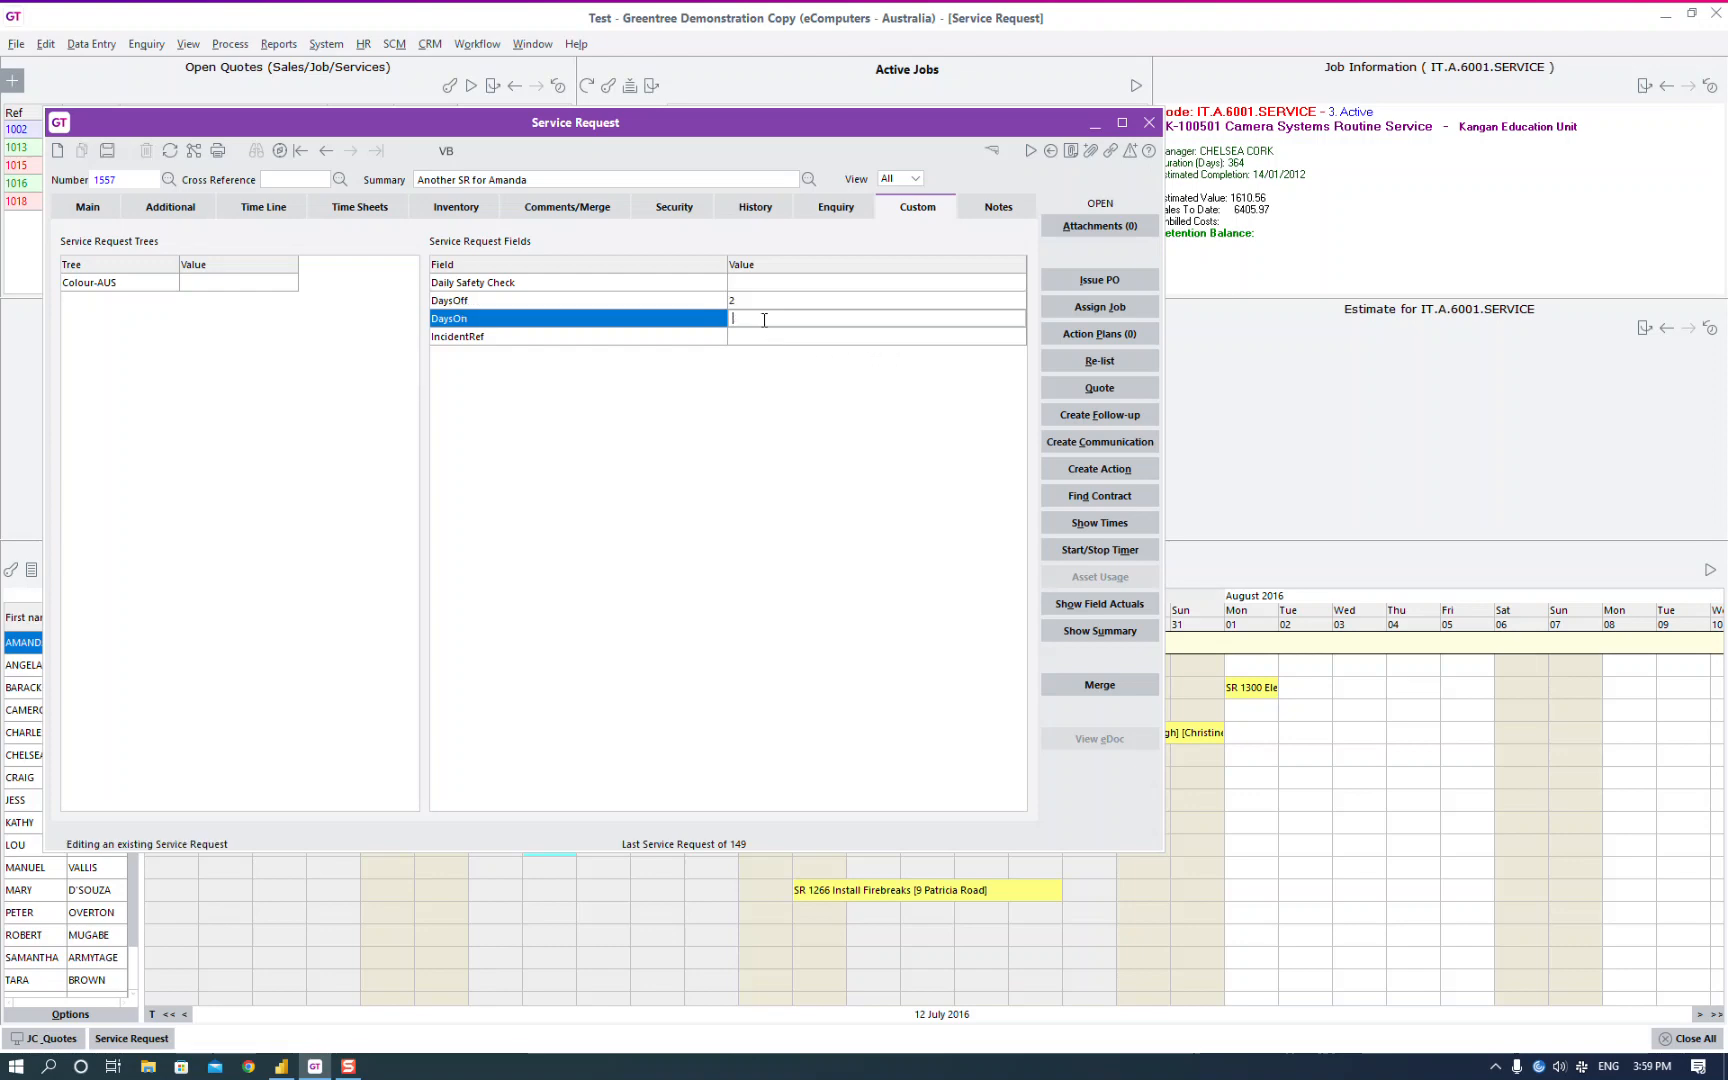
text(5)
key(Return)
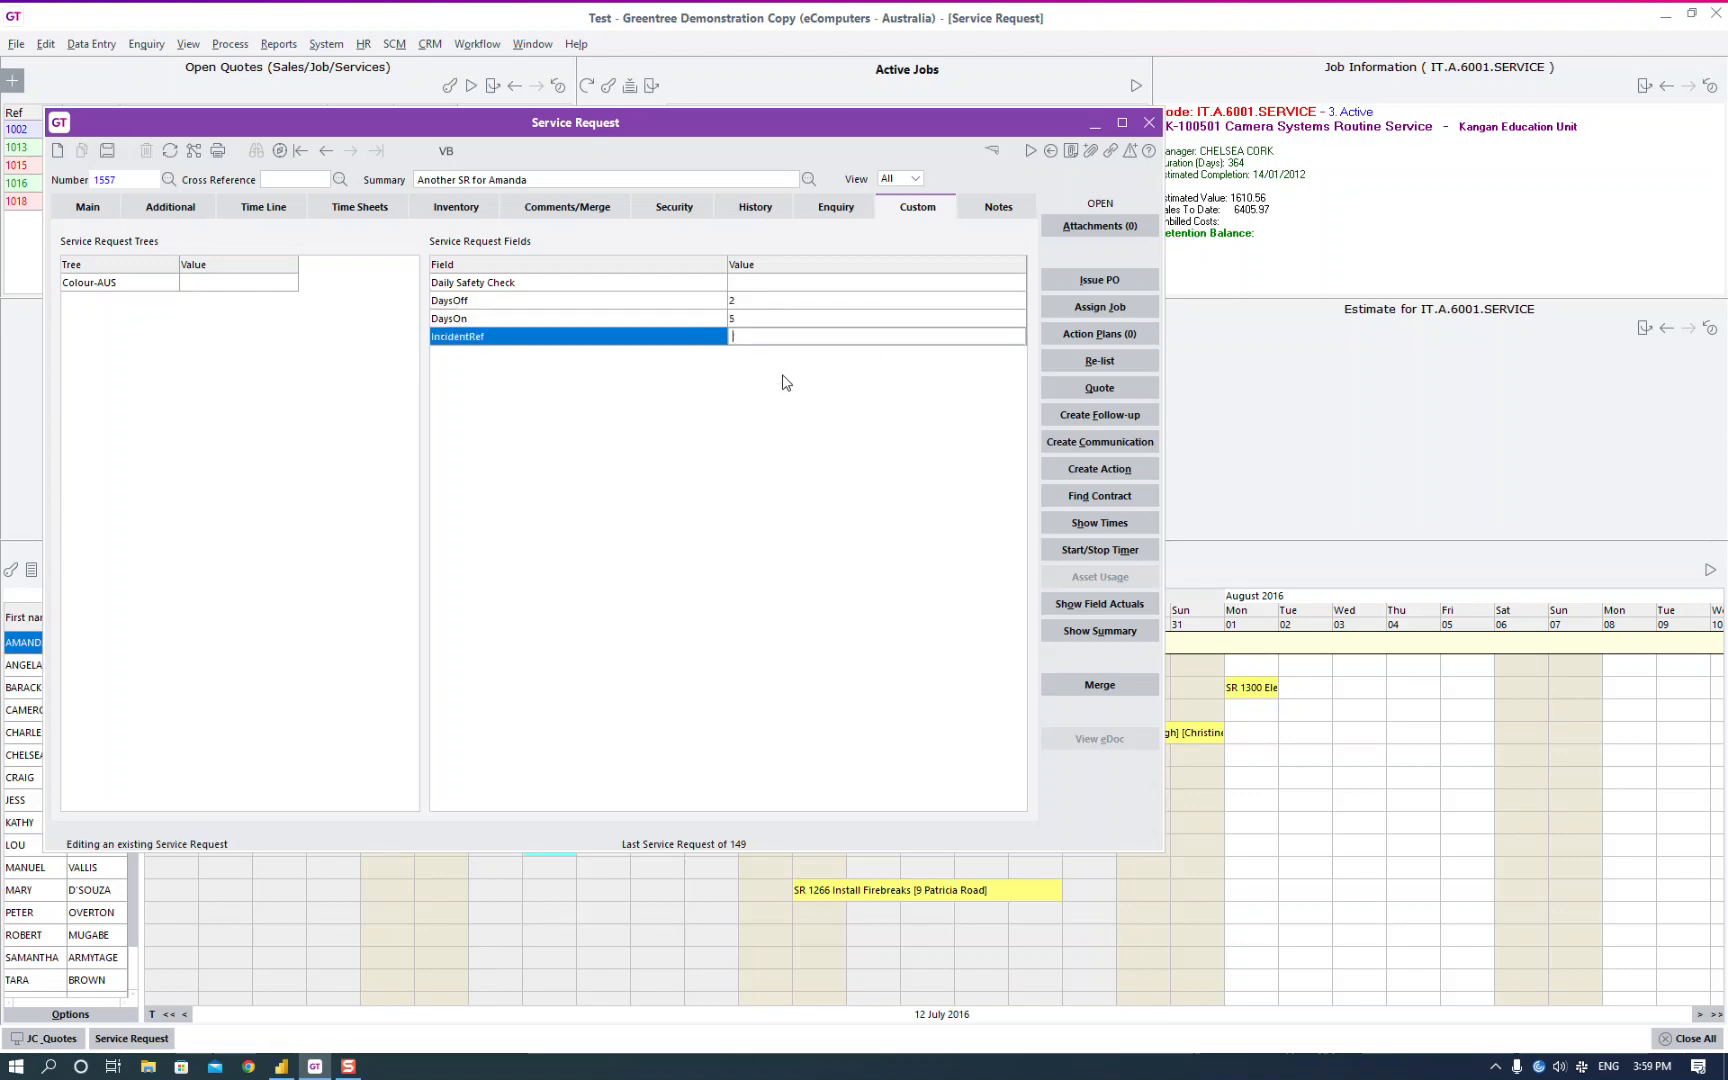
click(104, 155)
click(1149, 122)
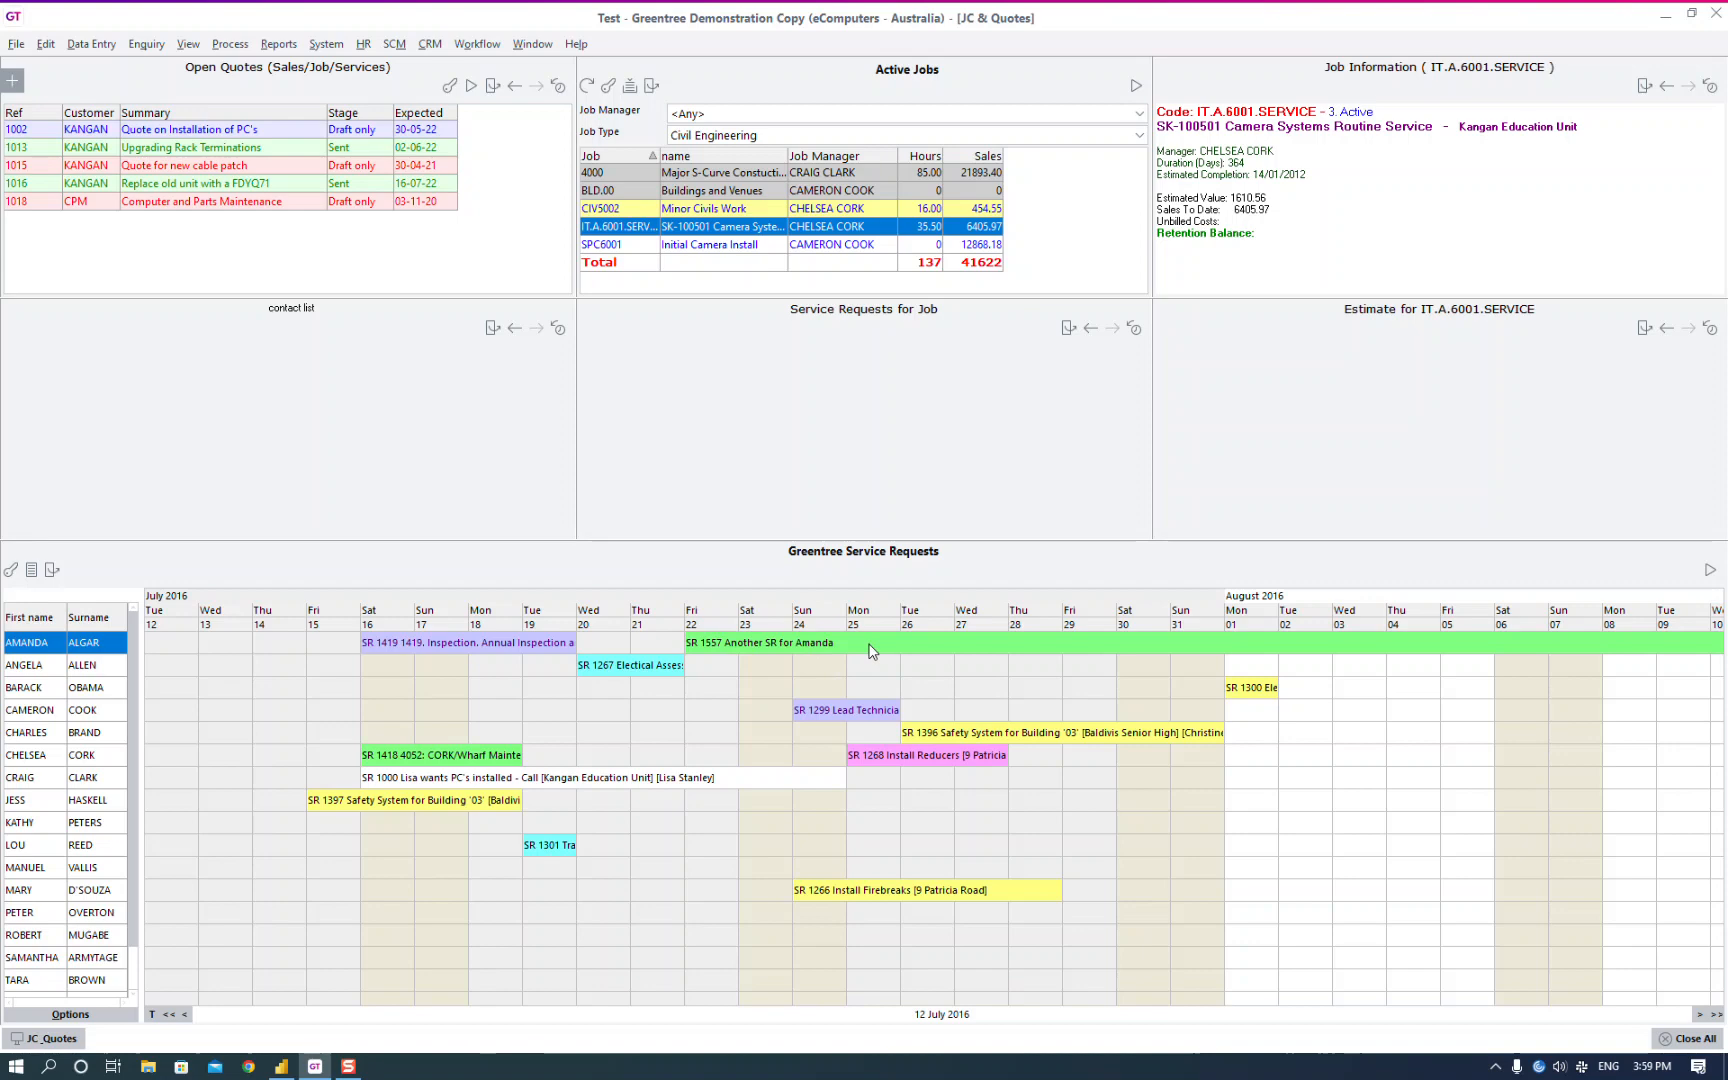
Step: Switch to Power BI Desktop, refresh the GreentreePlanner report, and examine how service request 1557's days on and off are marked
mouse_move(871, 651)
key(alt+Tab)
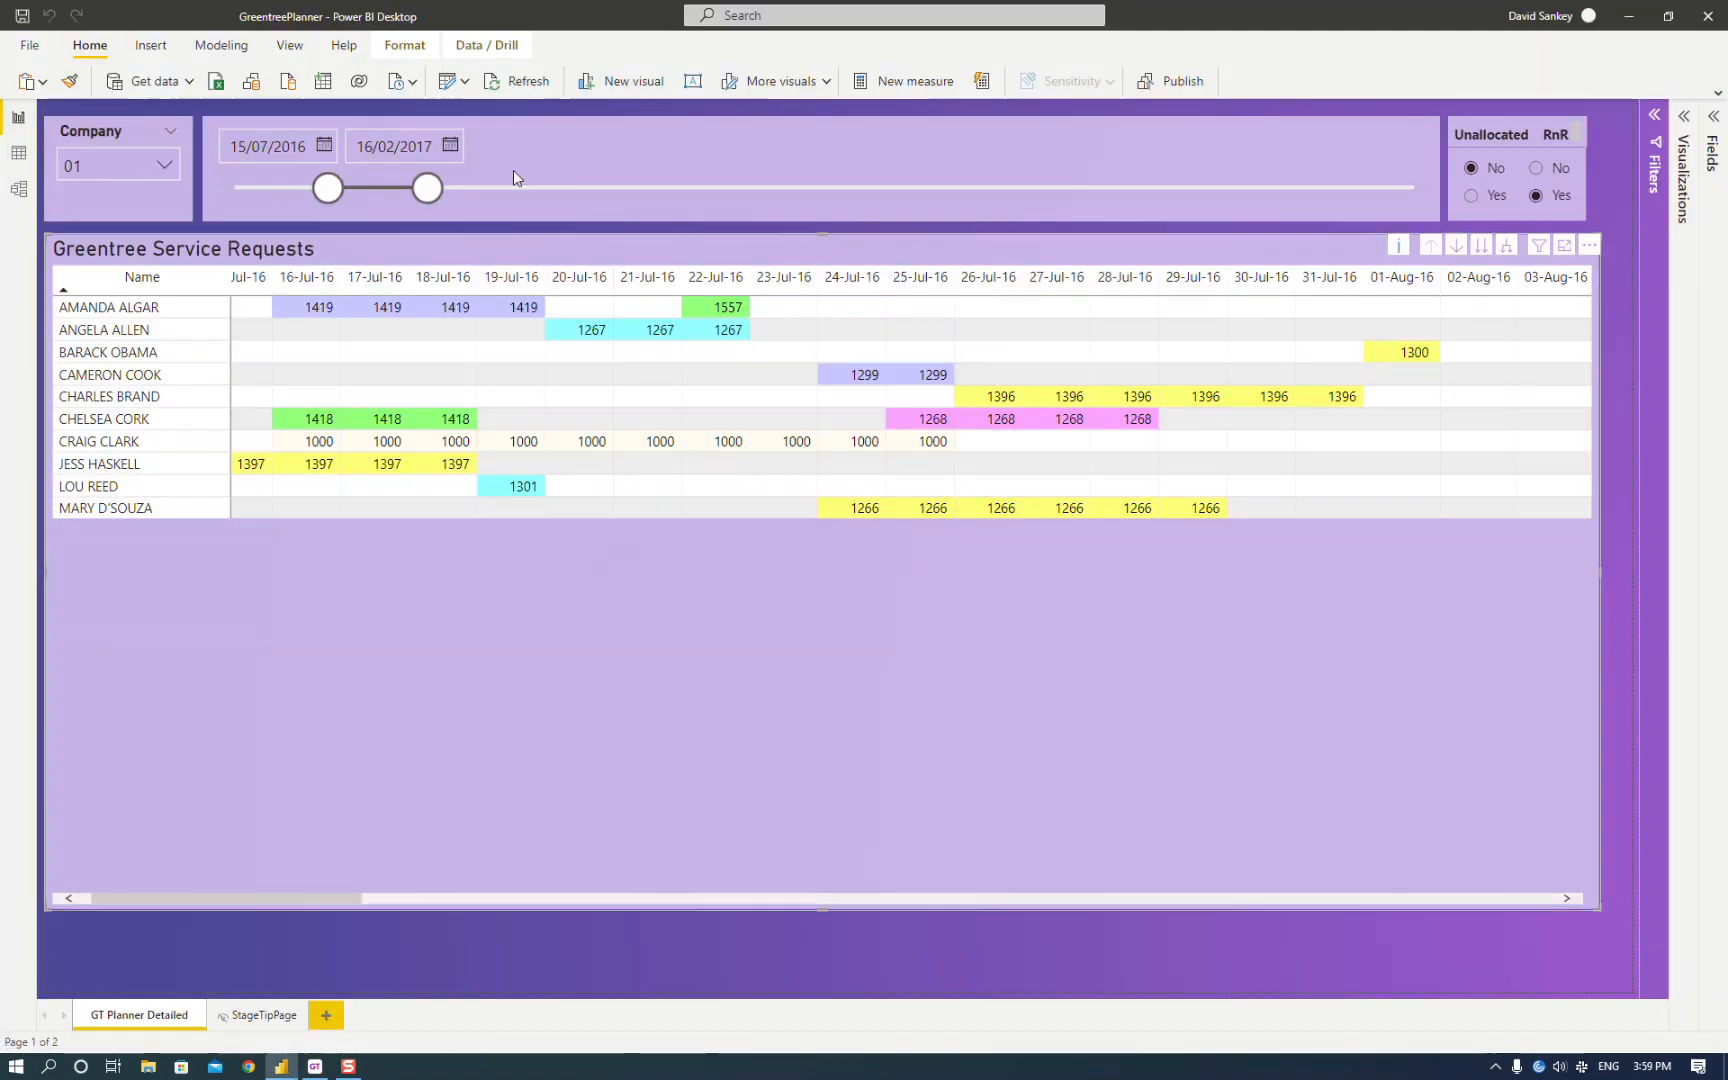
click(509, 81)
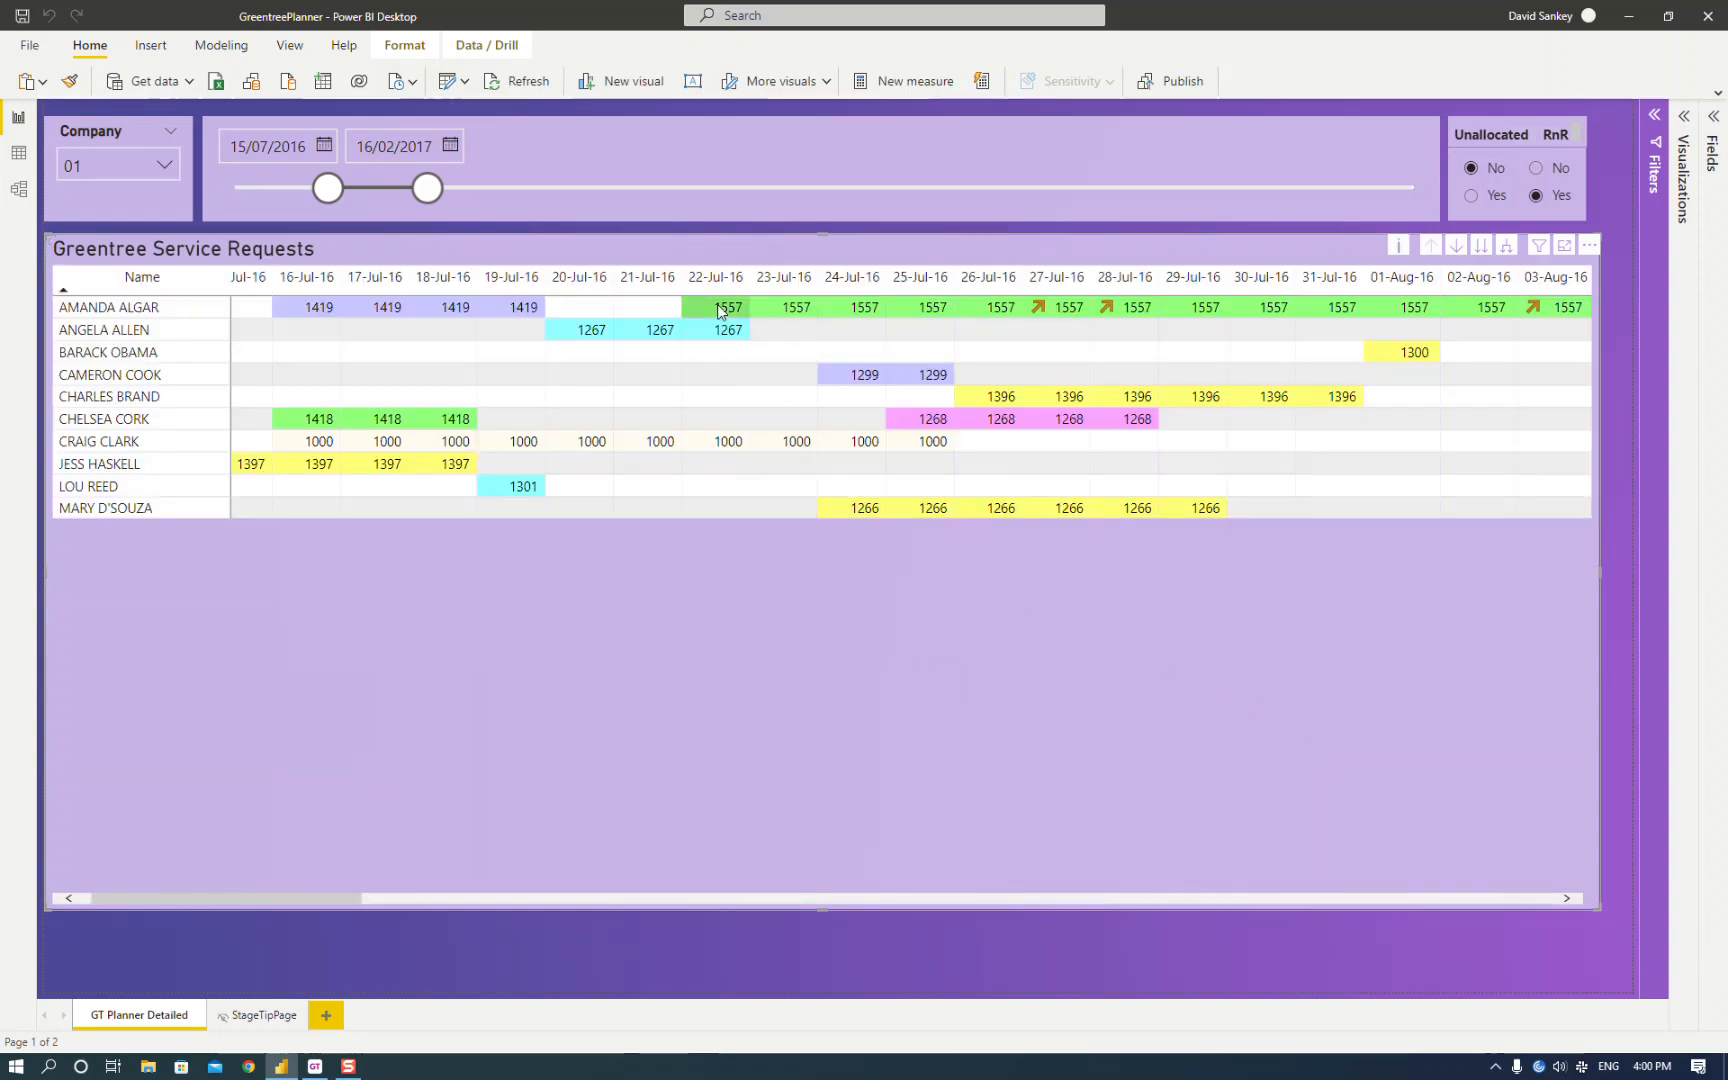
mouse_move(1026, 309)
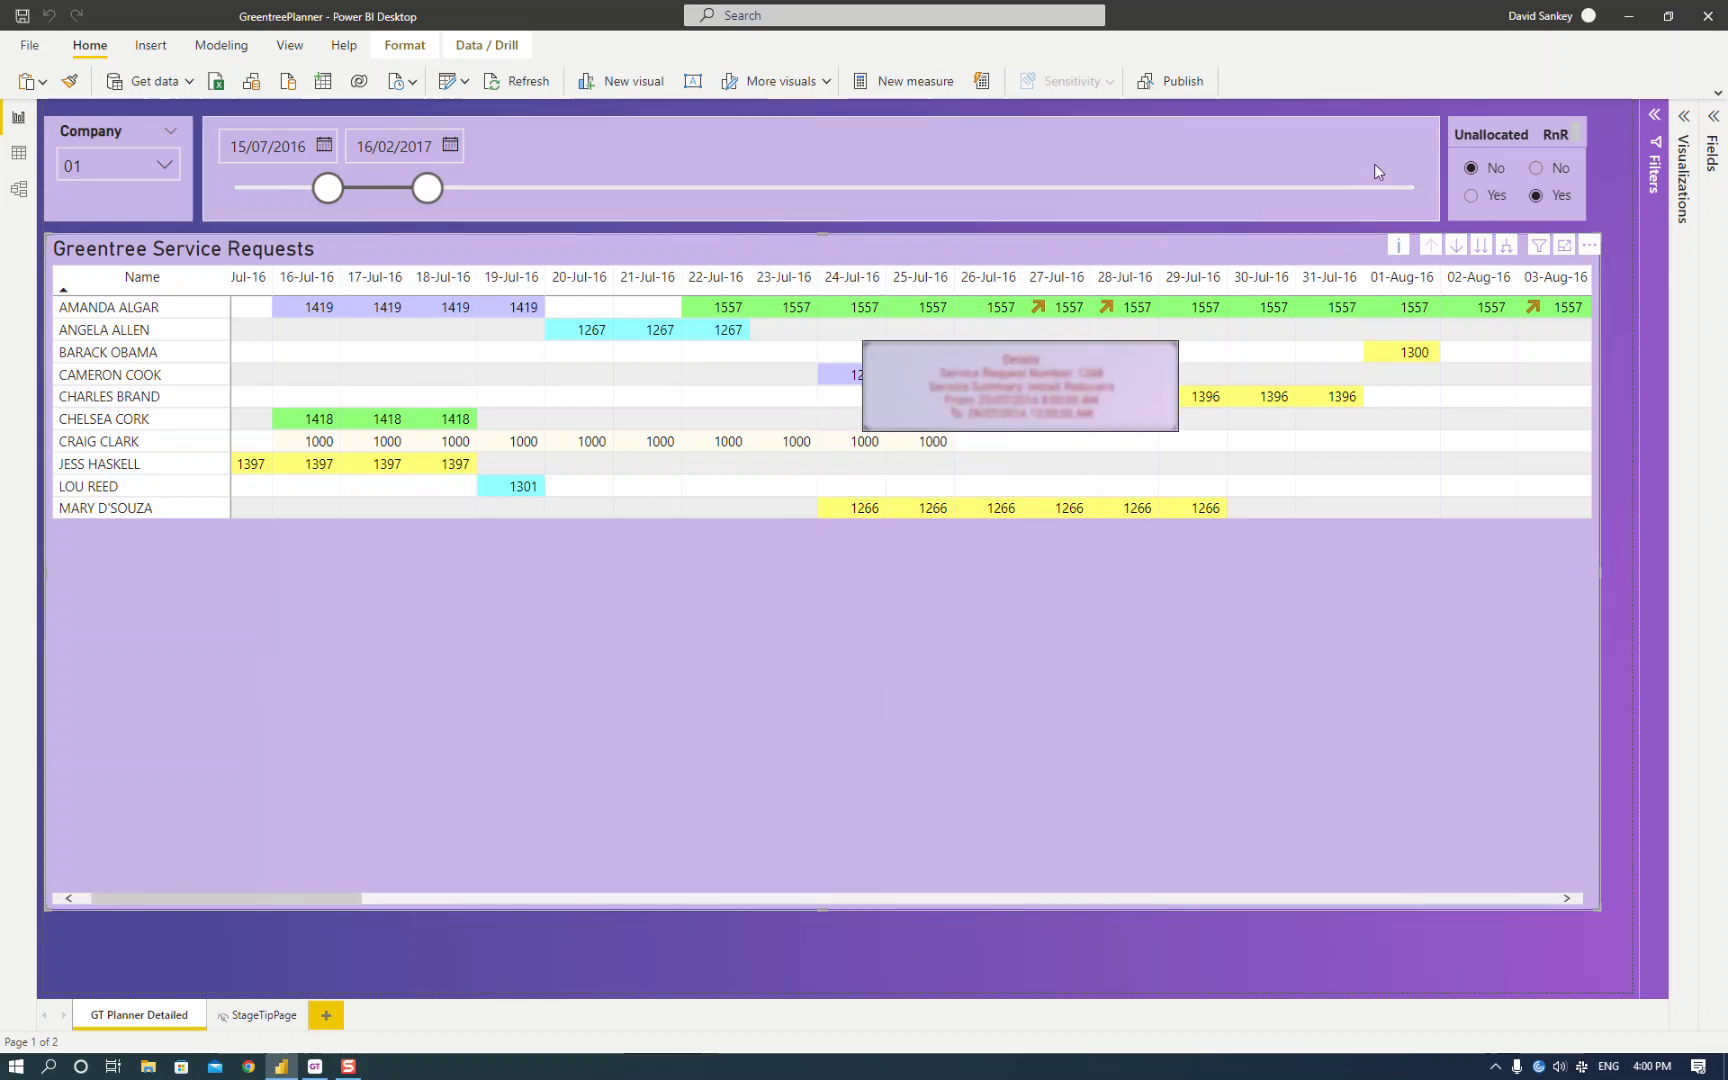
mouse_move(1334, 322)
mouse_move(1435, 389)
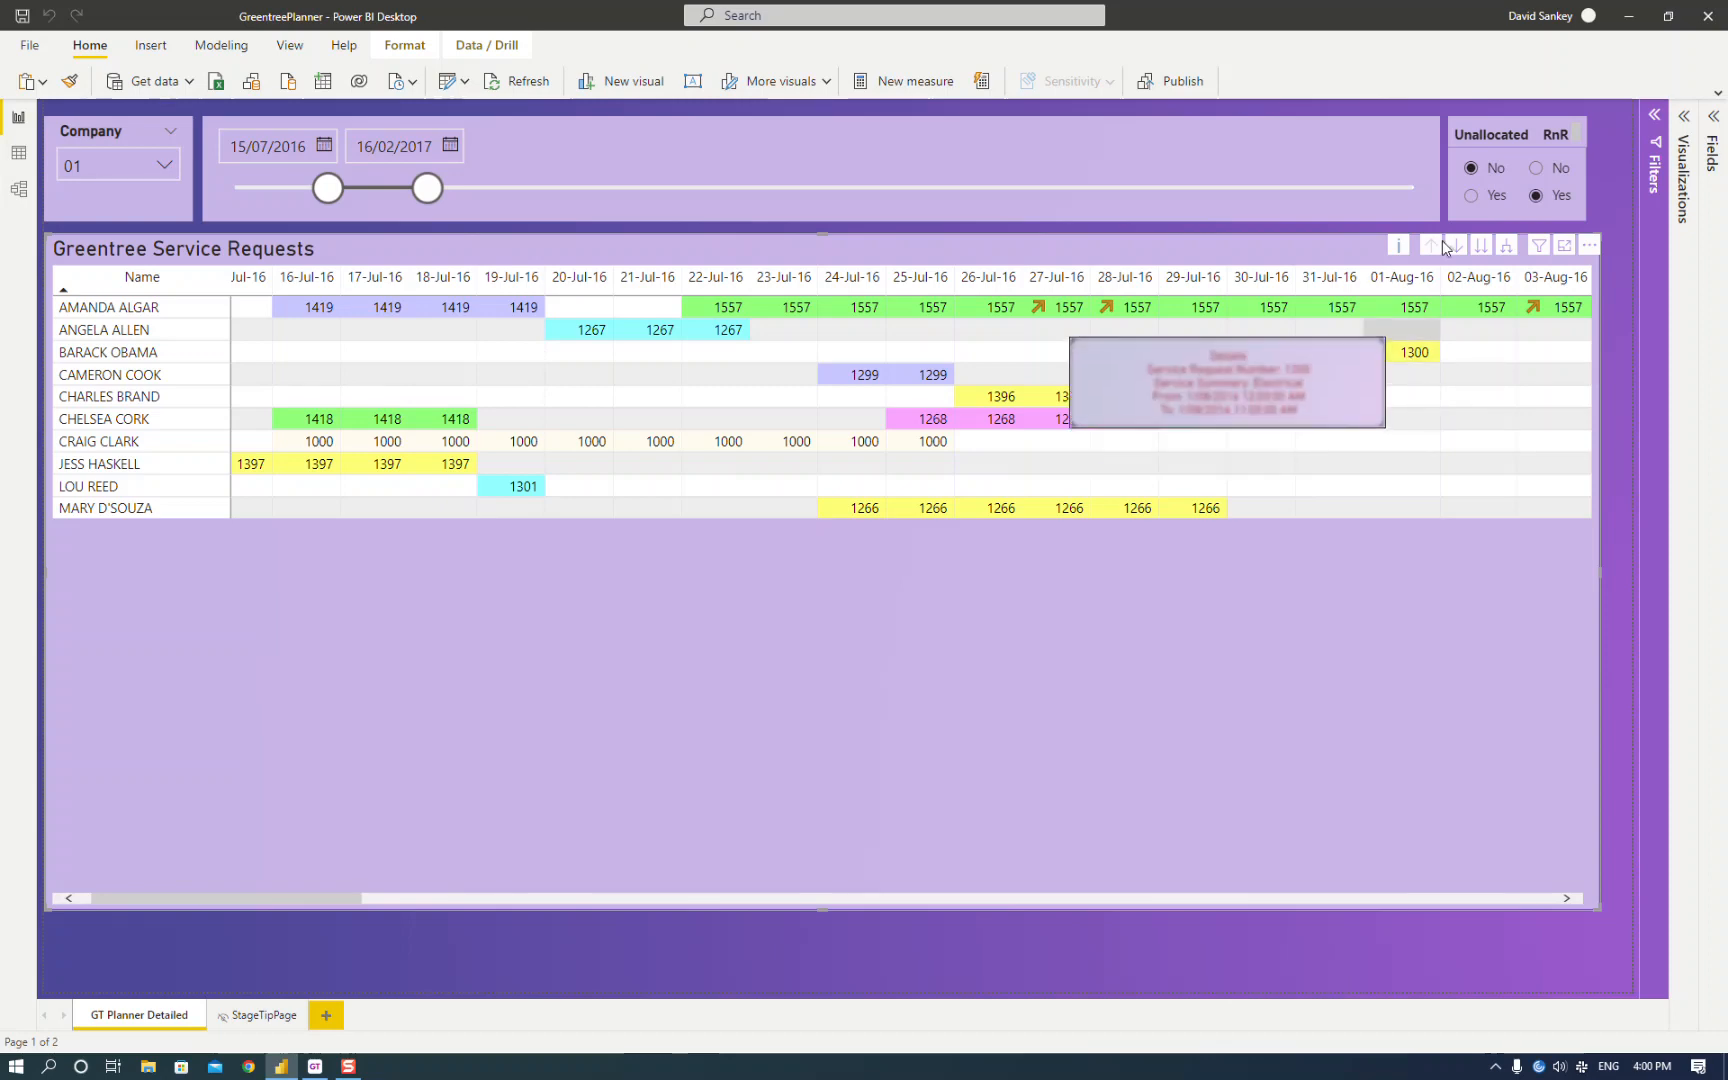
Step: Set the planner report's RnR filter to No
click(1540, 168)
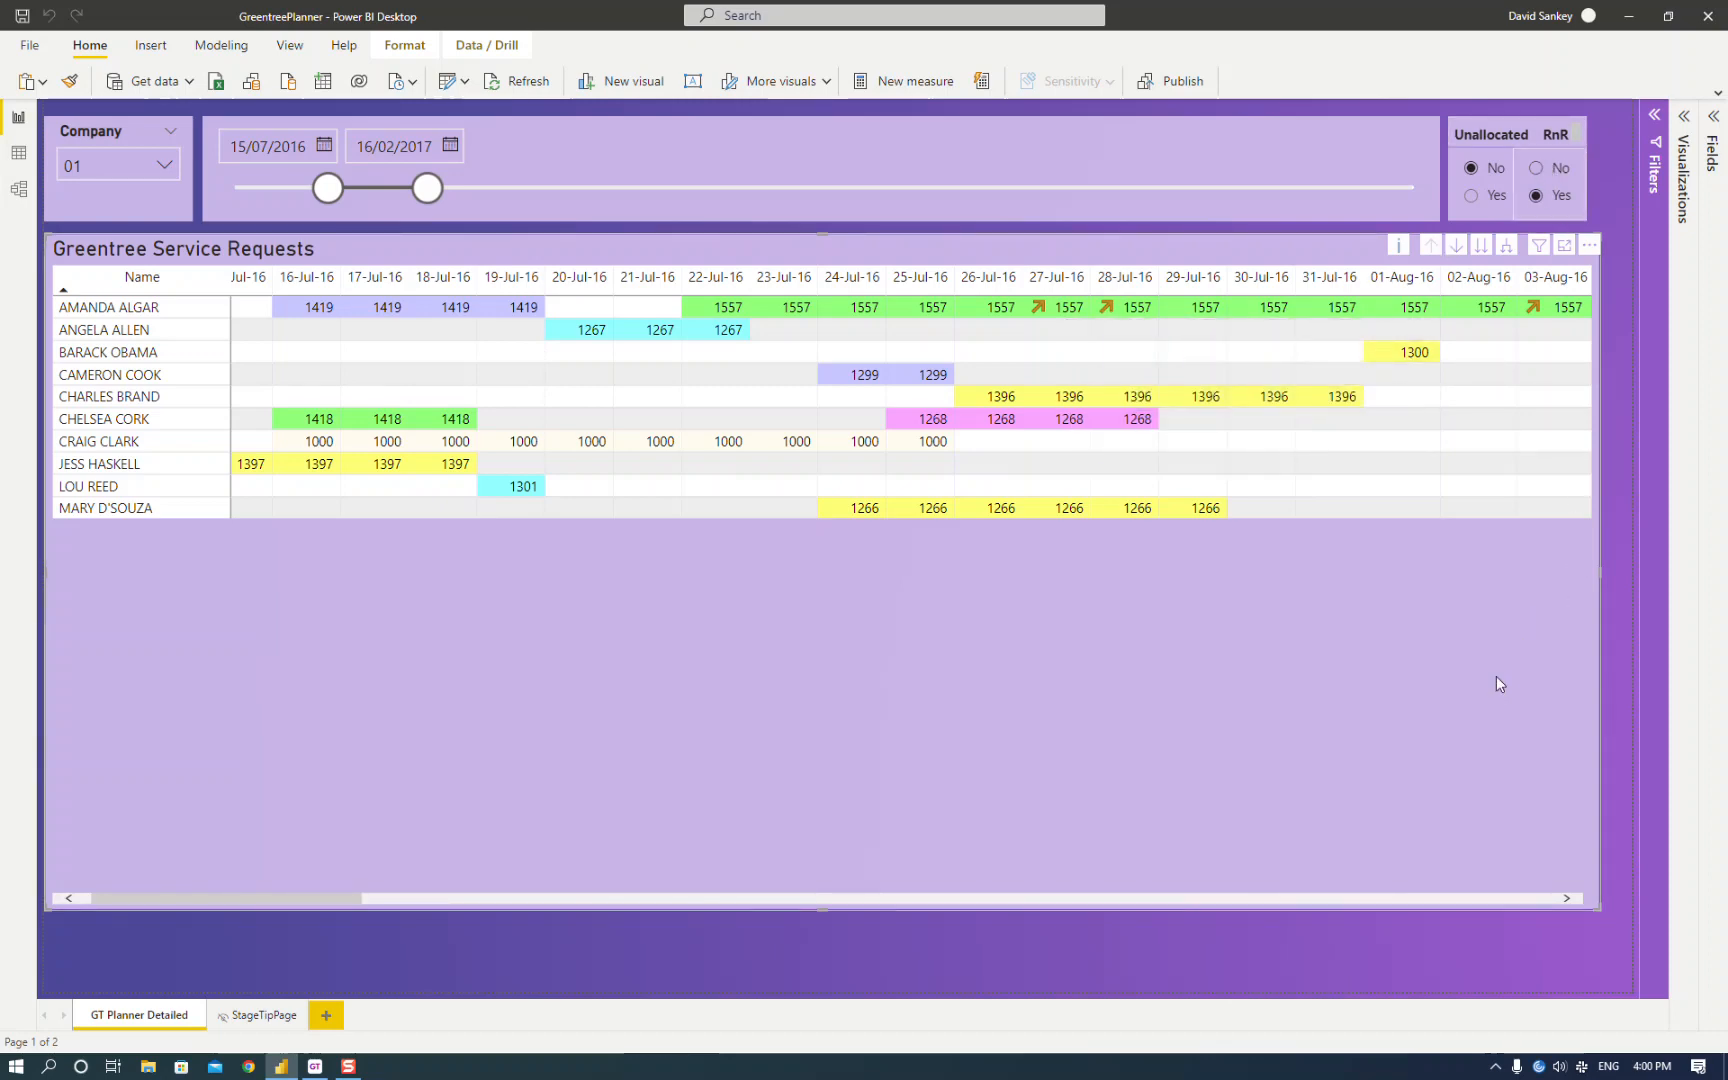